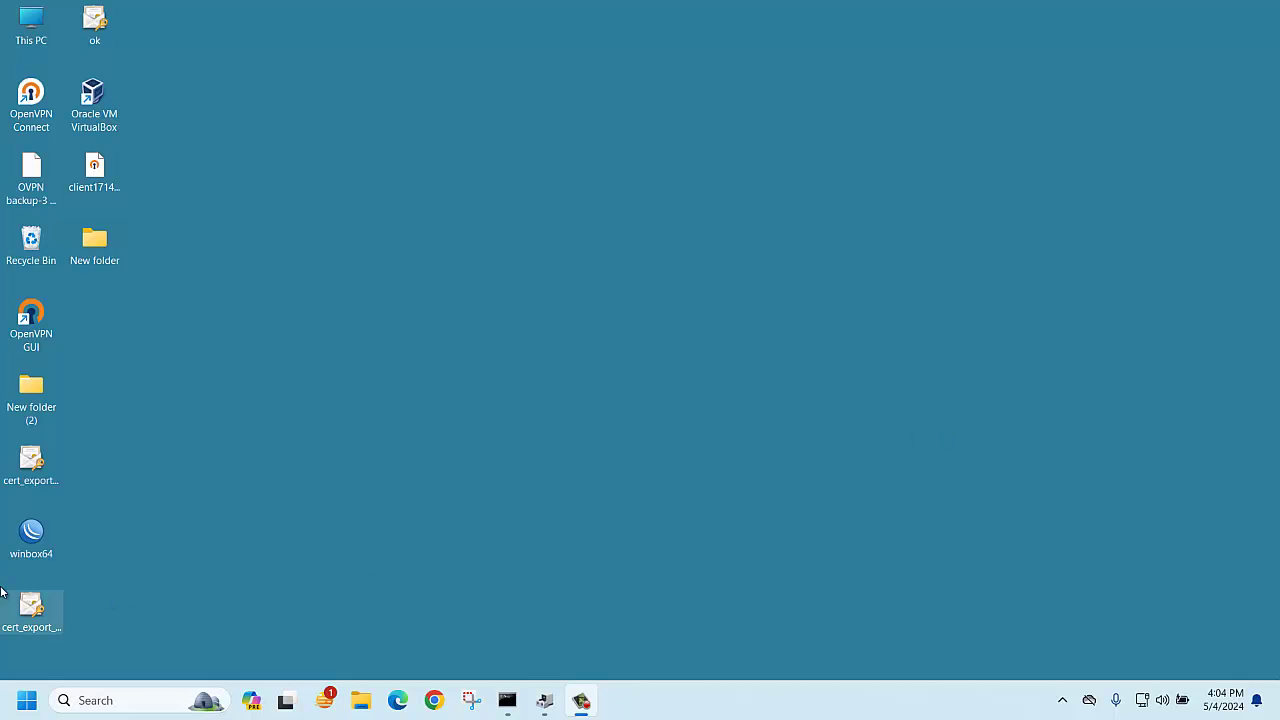
Launch WinBox, connect to the RB450Gx4 router from Neighbors, and centre the window.
double_click(25, 540)
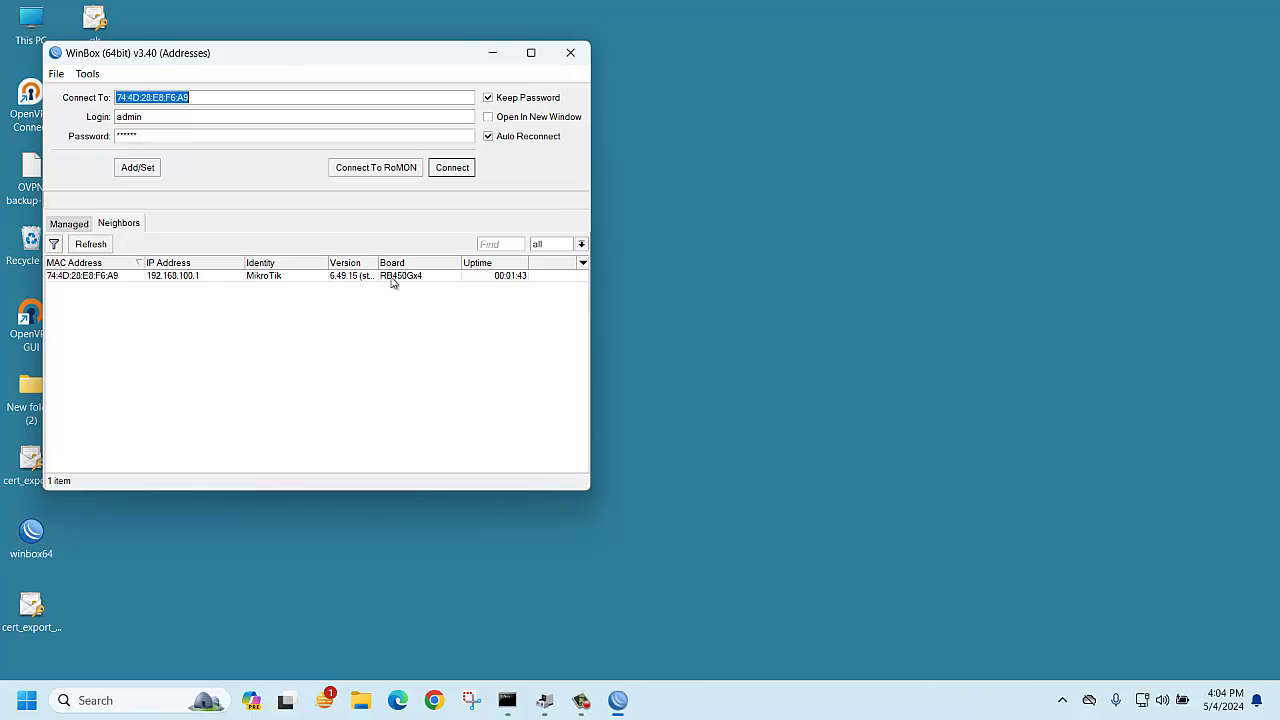
left_click(453, 168)
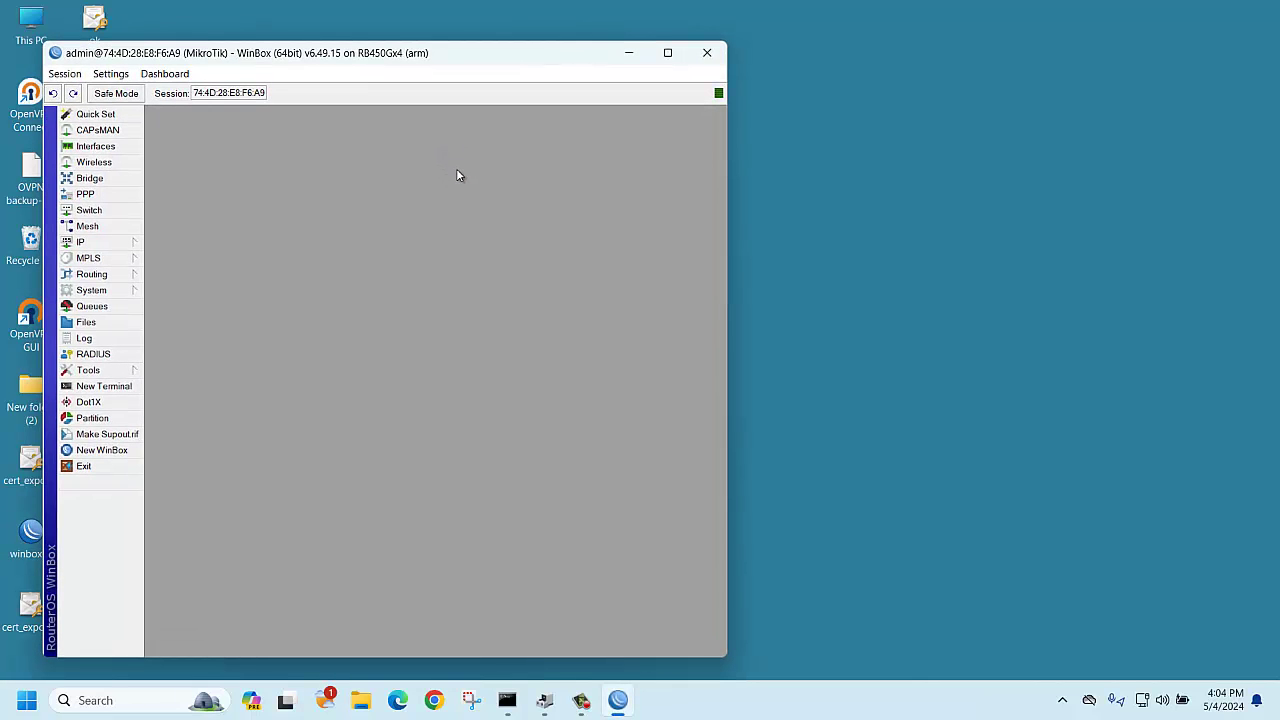
left_click_drag(281, 60, 427, 55)
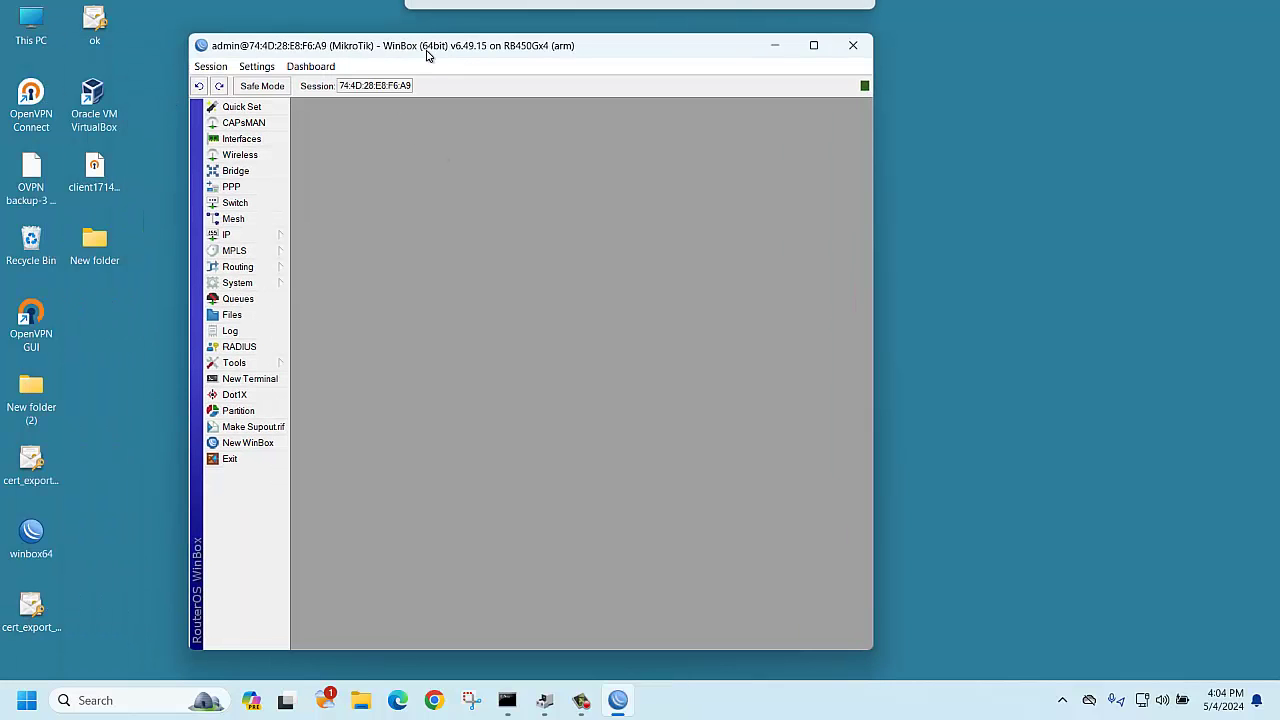
left_click(258, 284)
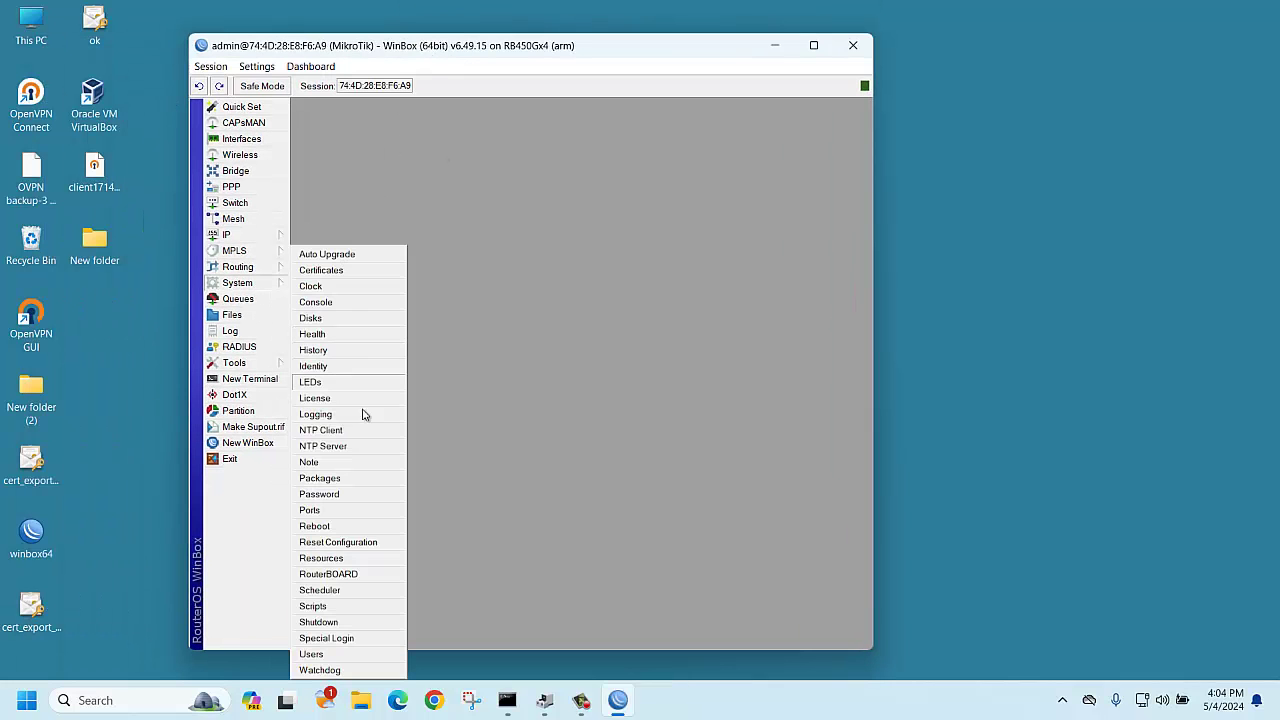
left_click(320, 478)
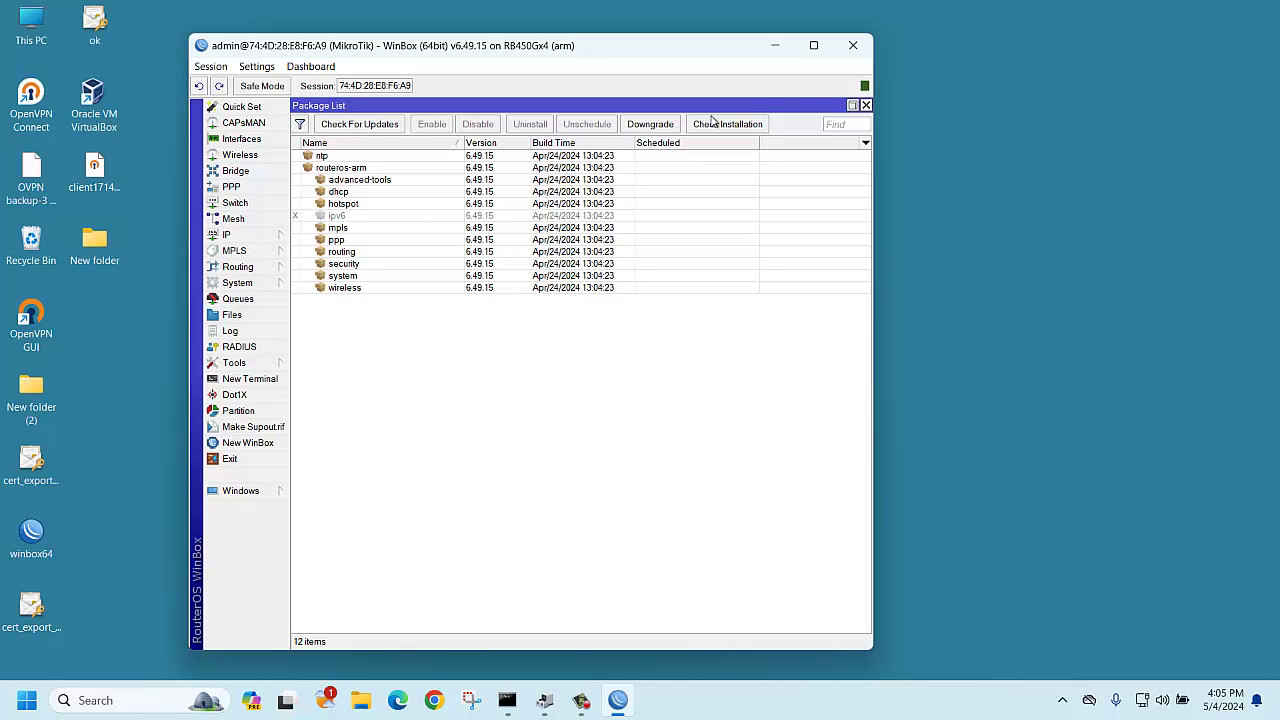
left_click(866, 105)
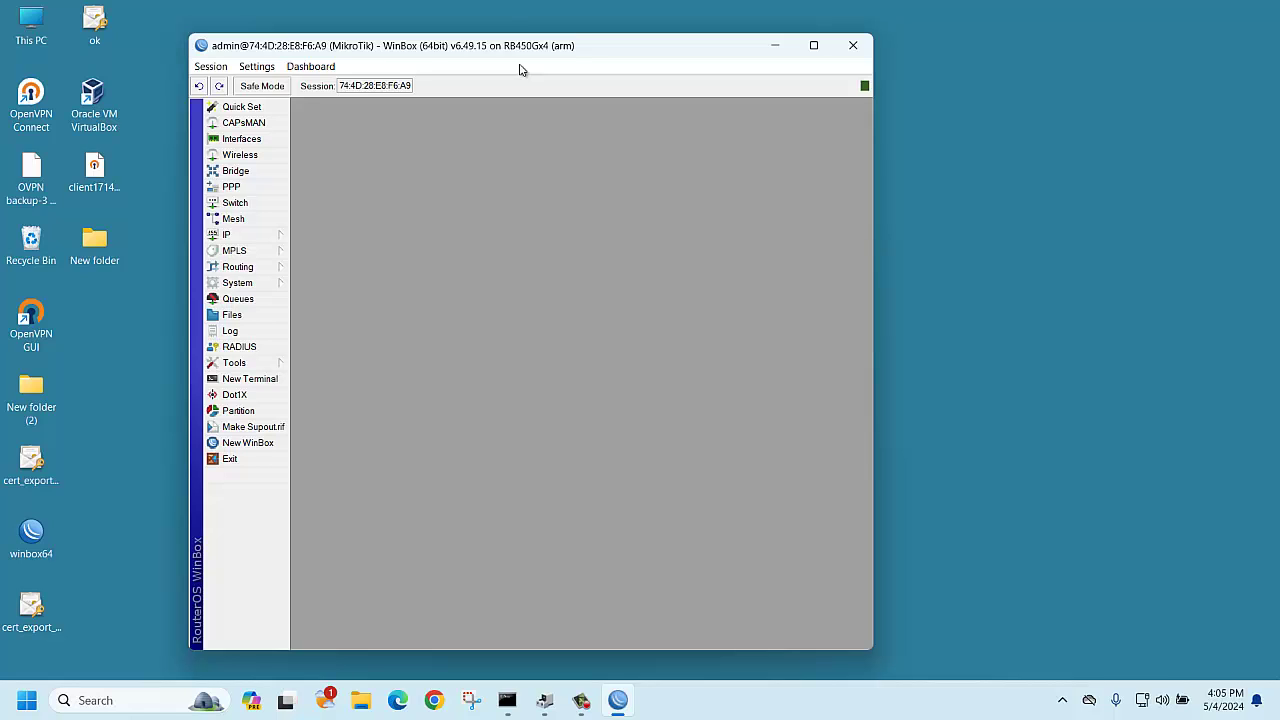
Check System > Resources and select the 'arm' architecture name before switching to the browser.
left_click(257, 286)
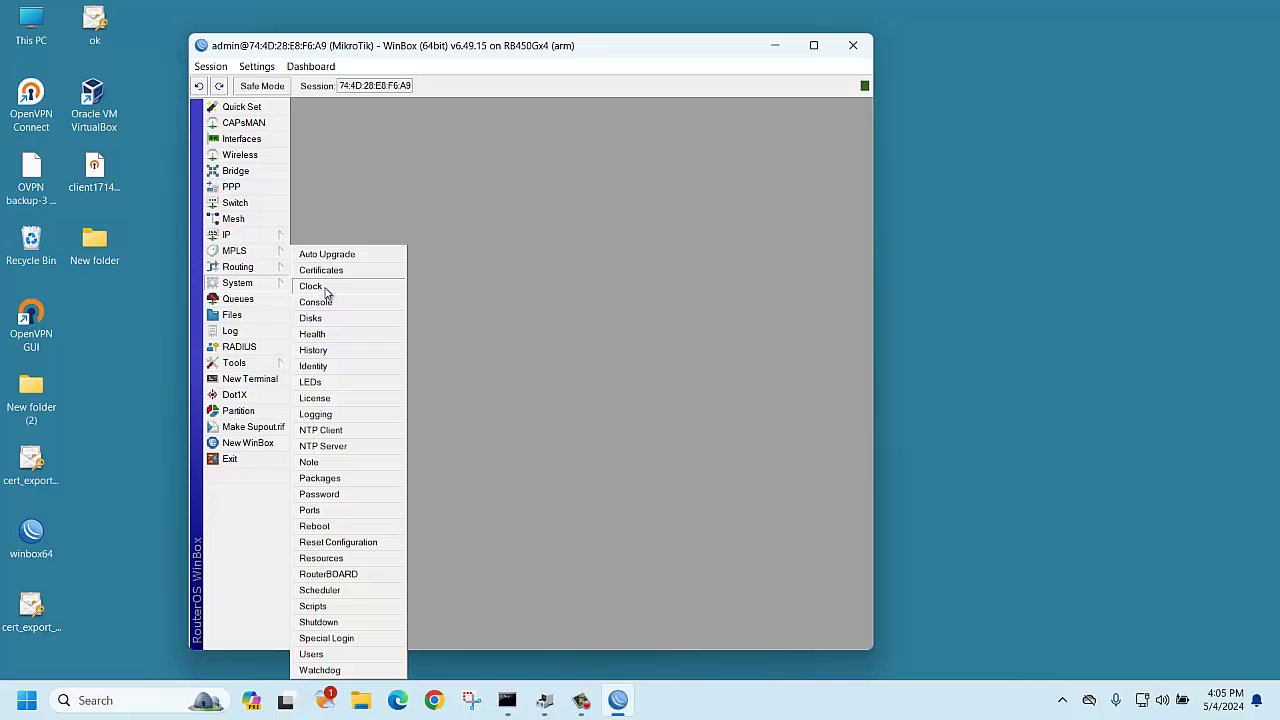
left_click(340, 561)
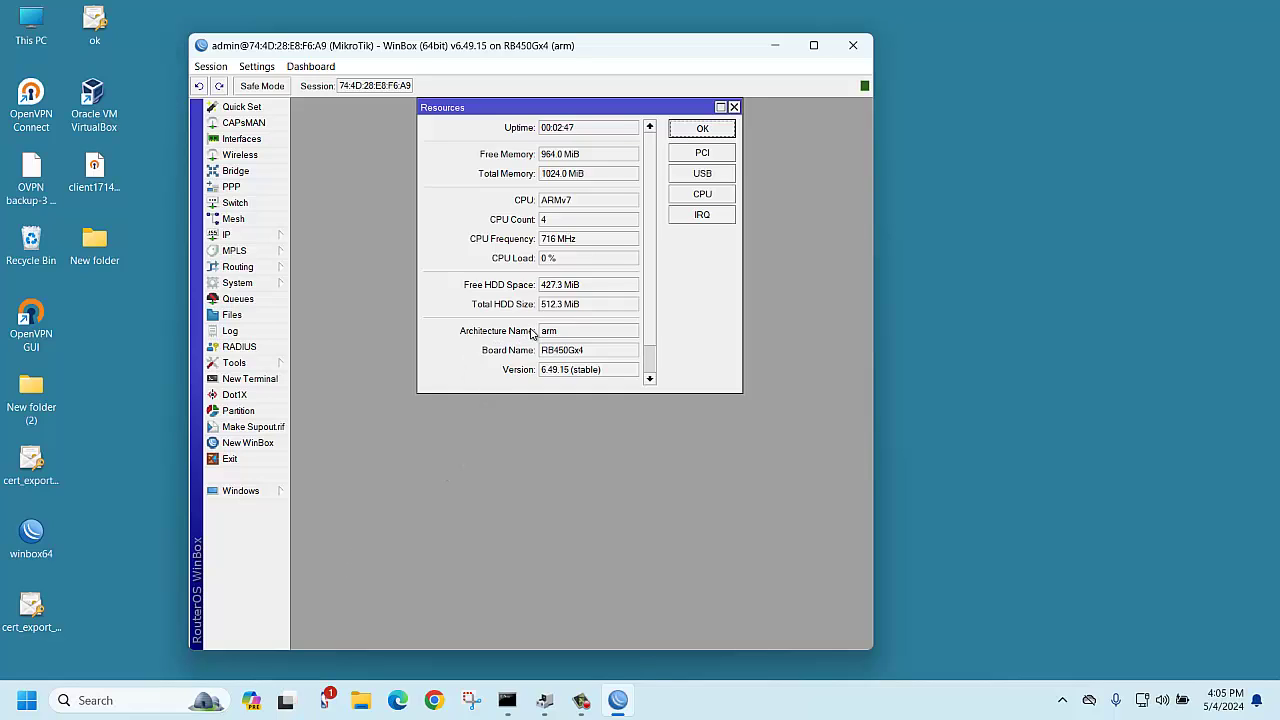
double_click(561, 335)
left_click(434, 700)
Go to mikrotik.com's Software page, expand RouterOS v6, and select the 6.49.15 Stable version.
left_click(458, 59)
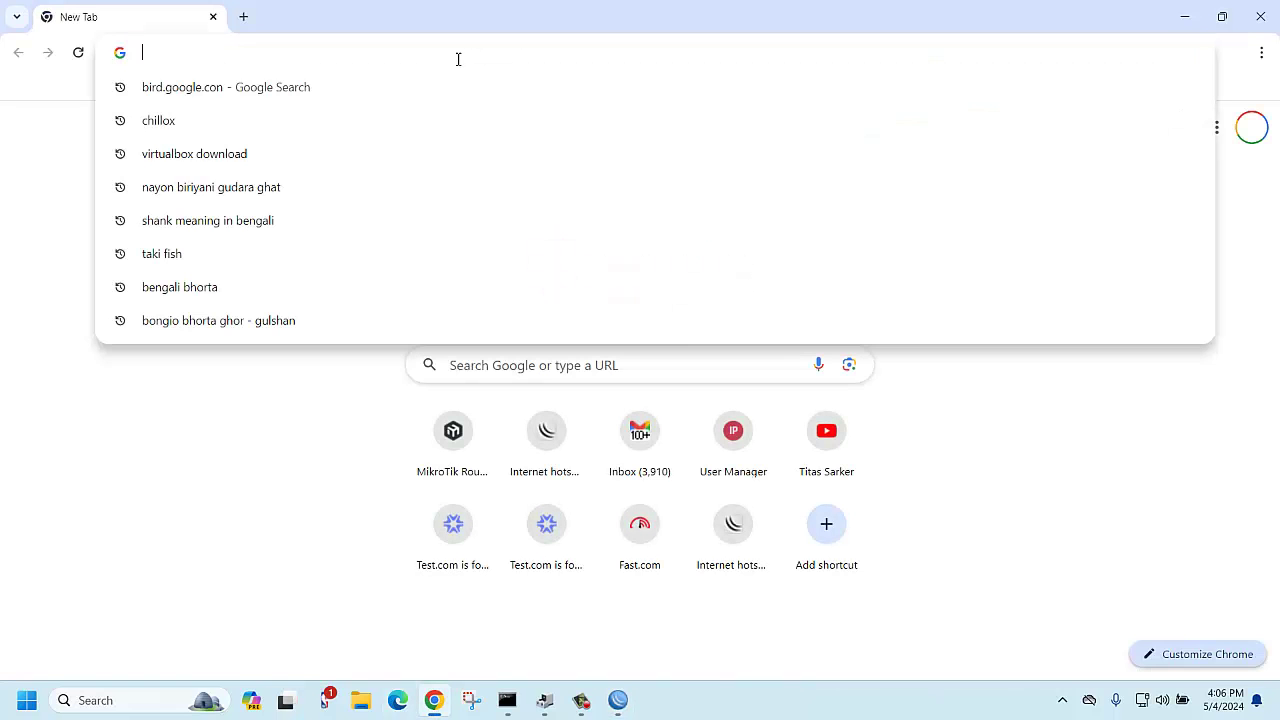
type("mikrotik.com")
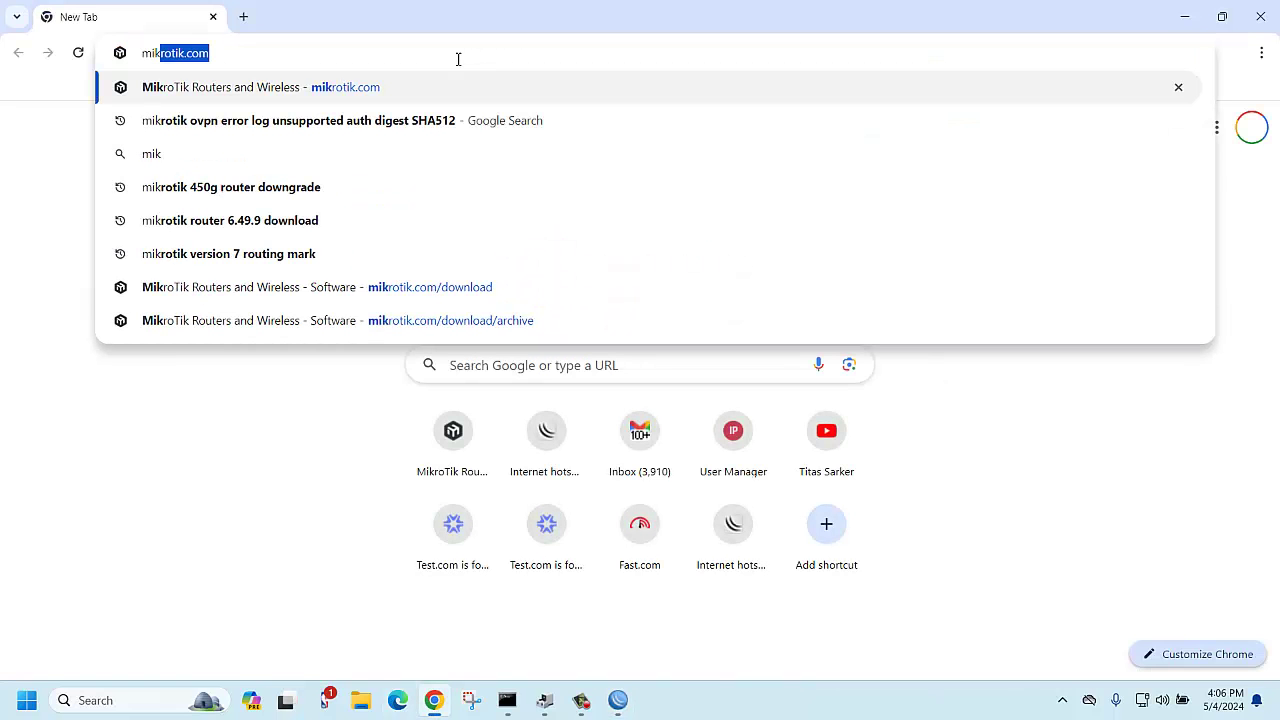
key("Return")
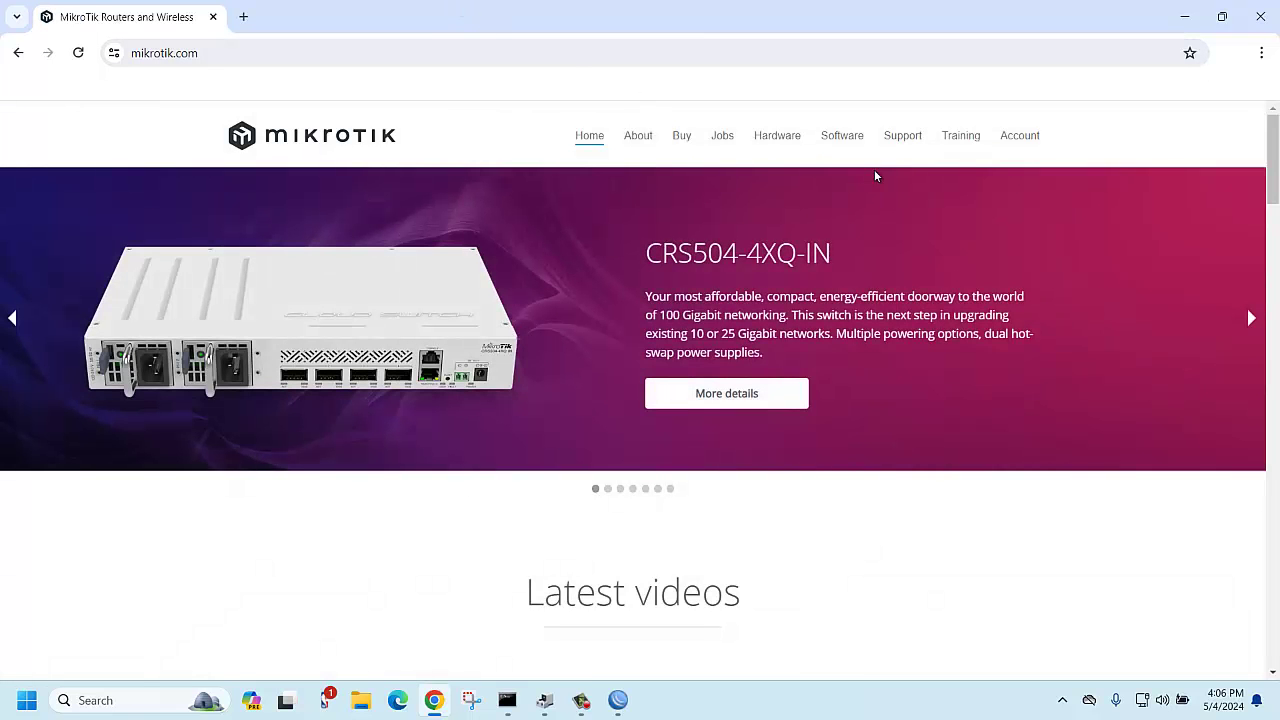
left_click(842, 143)
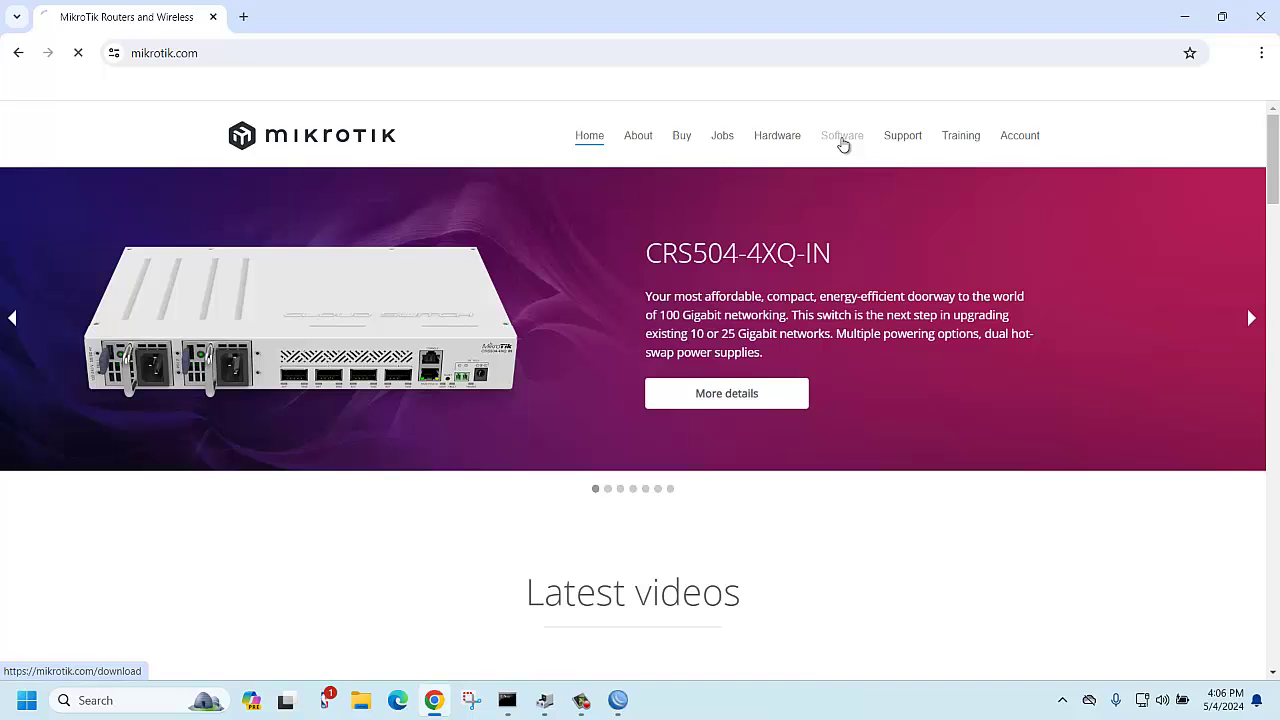
scroll(686, 390, "down", 2)
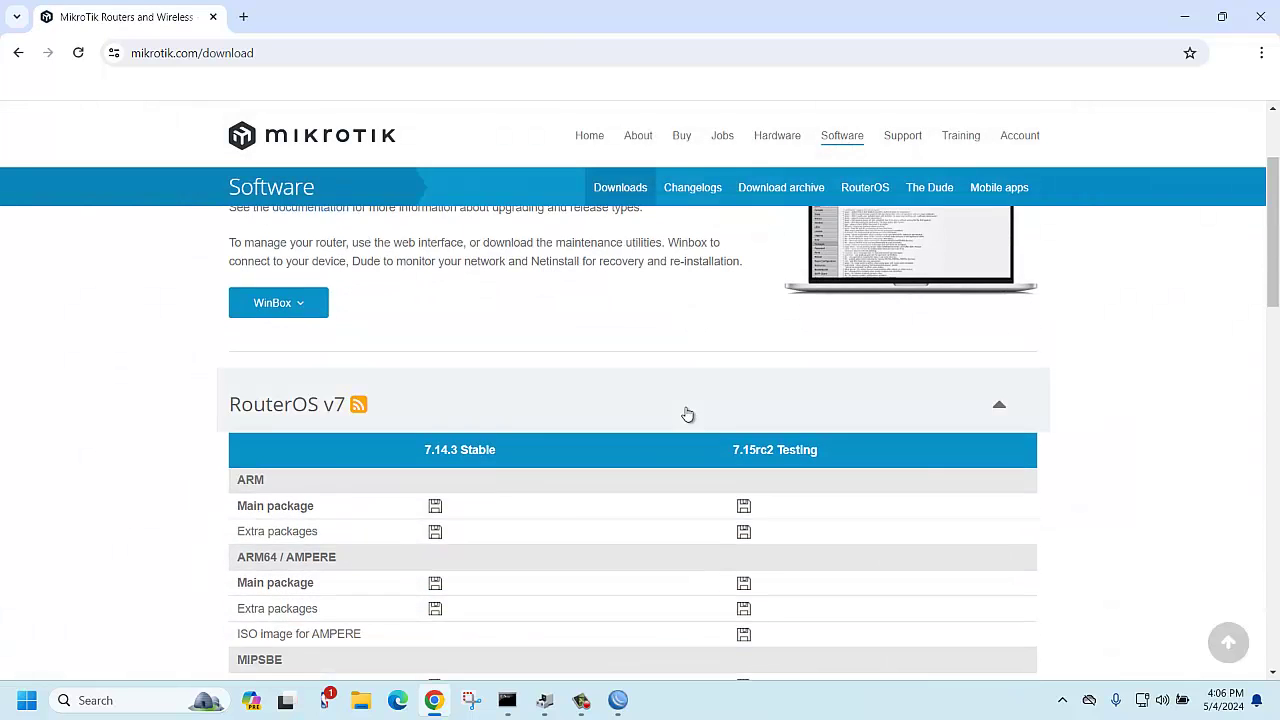
scroll(687, 413, "down", 12)
scroll(687, 413, "up", 1)
left_click(306, 449)
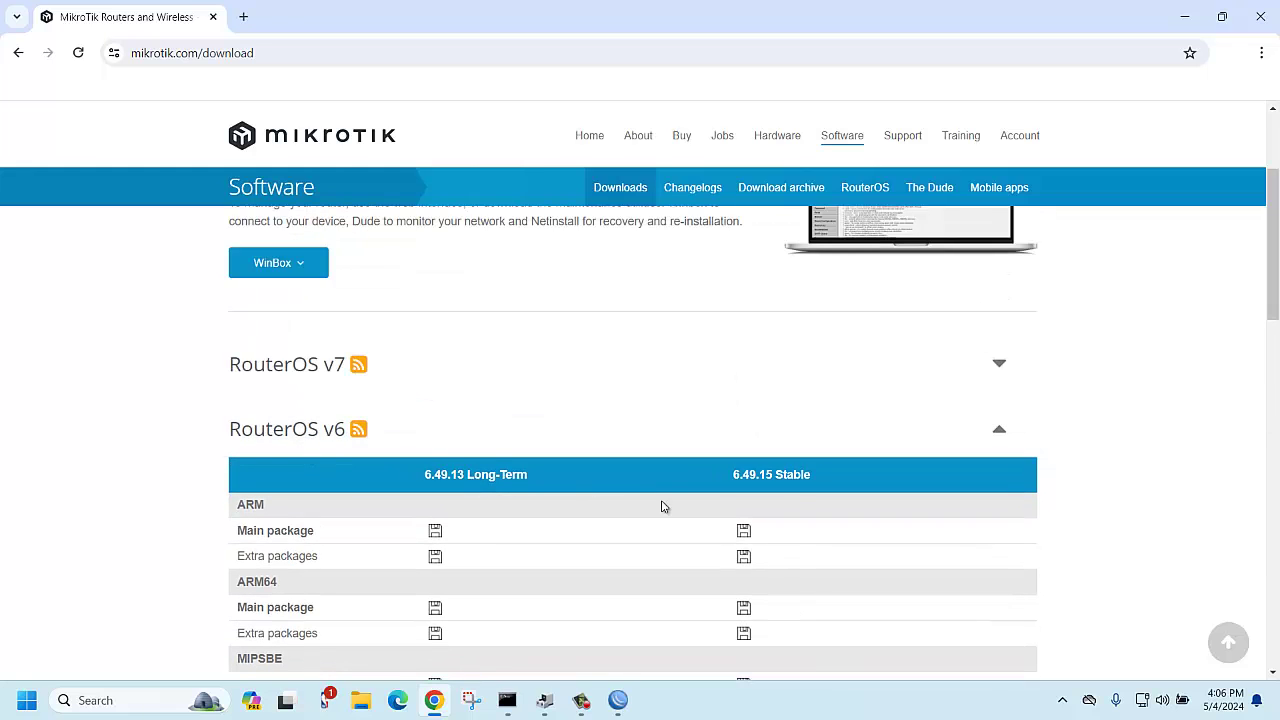
left_click_drag(733, 474, 776, 477)
Copy the 'arm' architecture value from WinBox Resources and return to the download page.
left_click(618, 700)
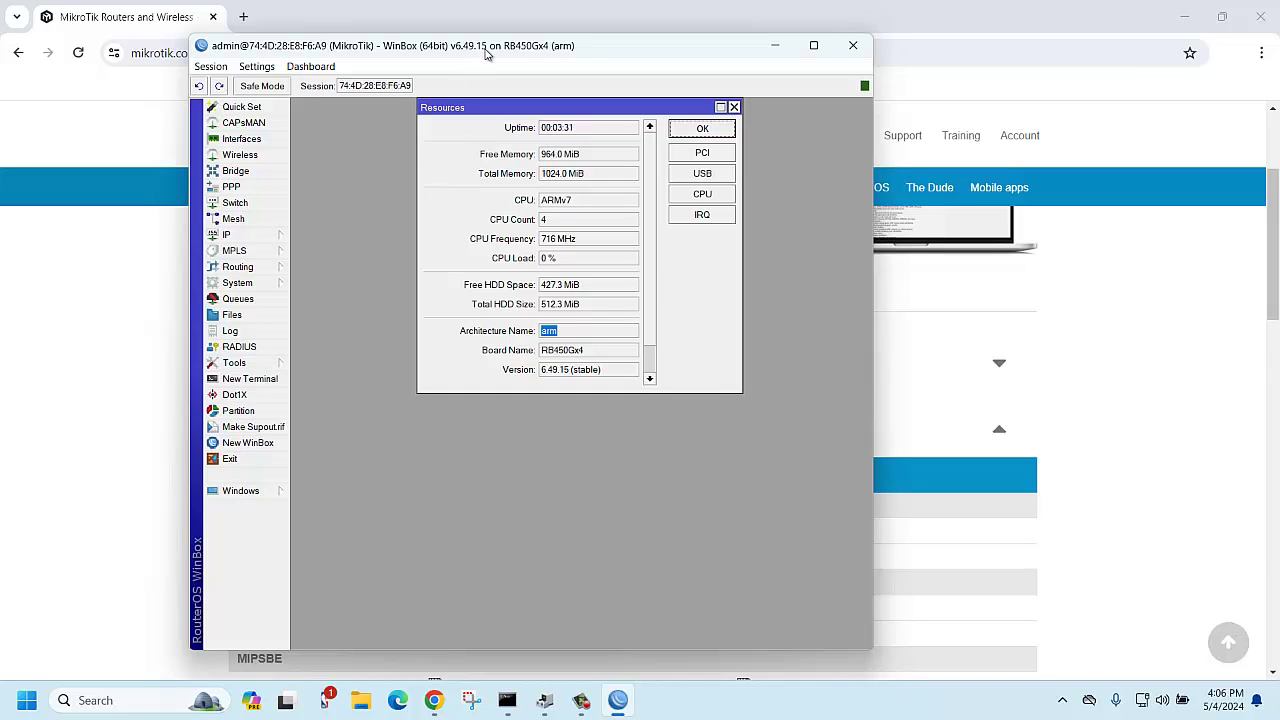
right_click(565, 338)
left_click(590, 341)
left_click(1114, 309)
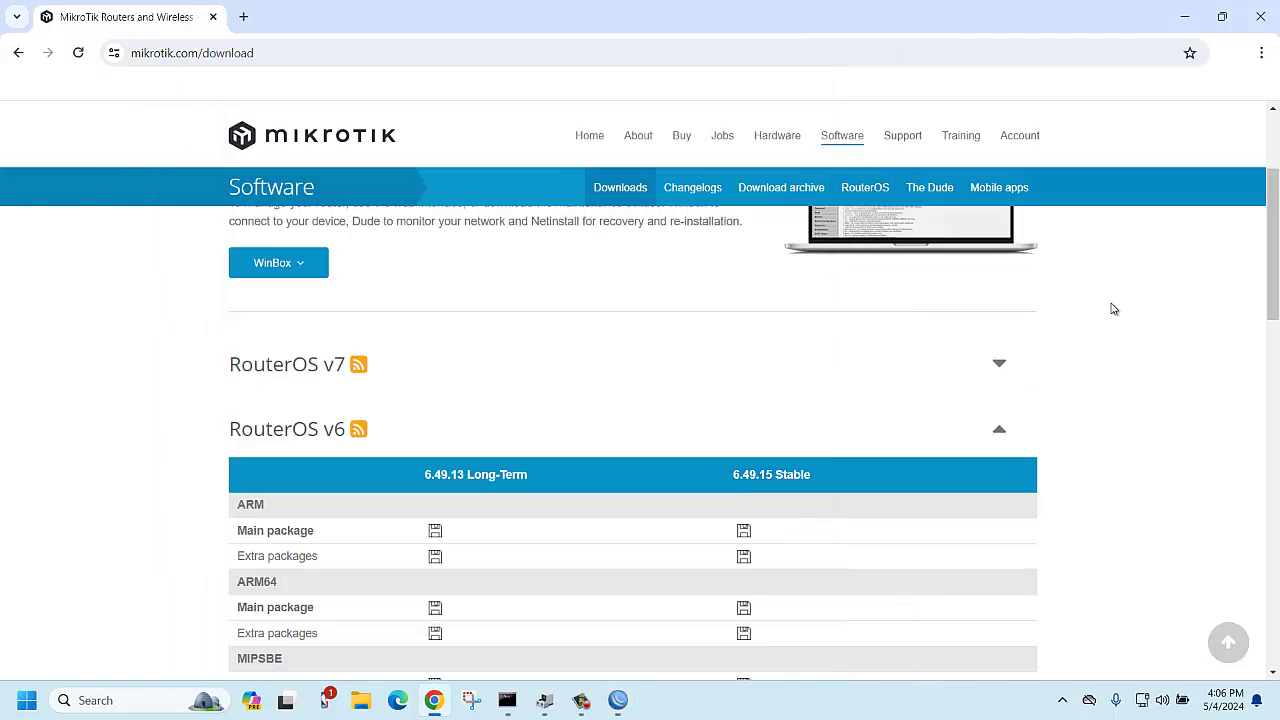
Find 'arm' on the page, download the 6.49.15 Stable ARM extra packages, and show the zip.
key("ctrl+f")
key("ctrl+v")
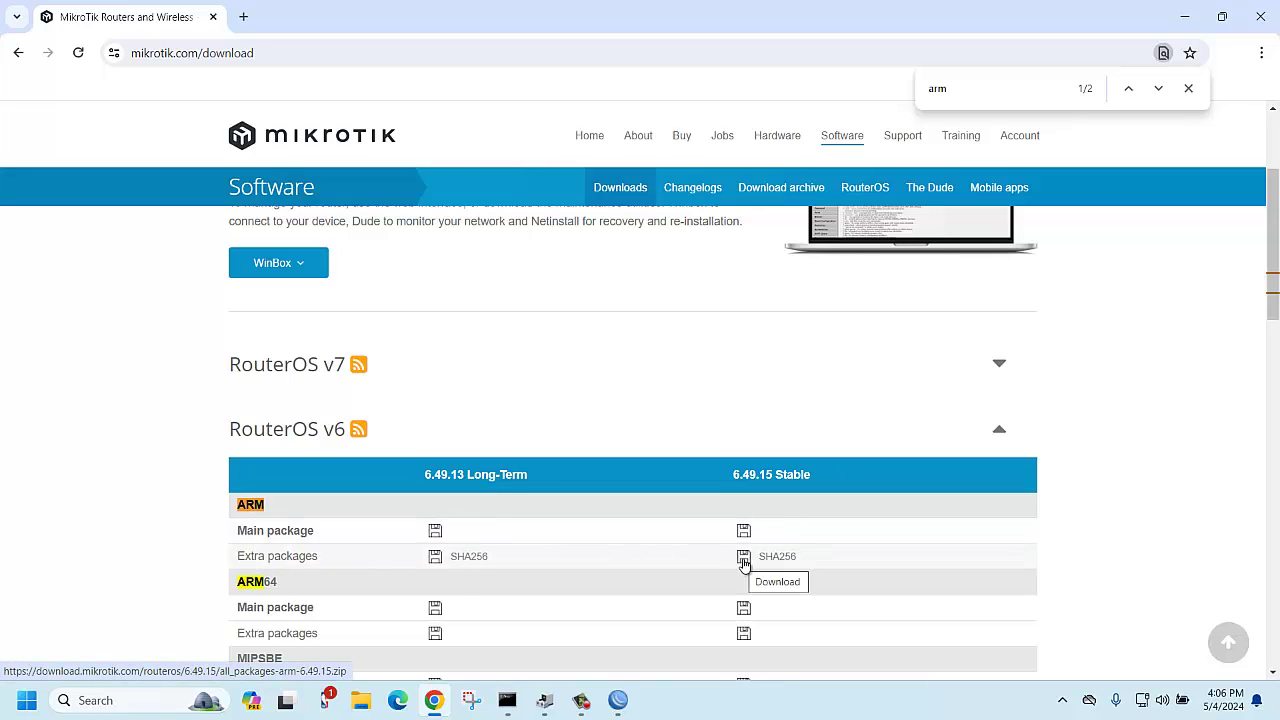
left_click(743, 563)
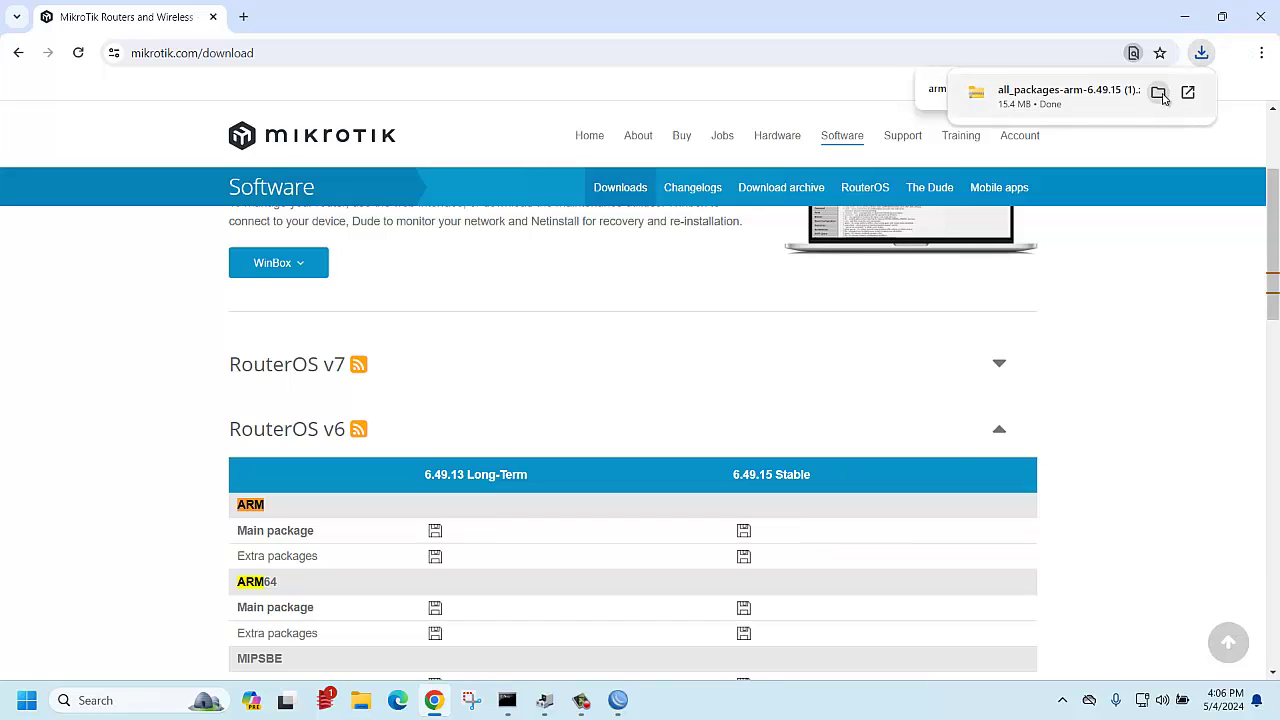
left_click(1159, 93)
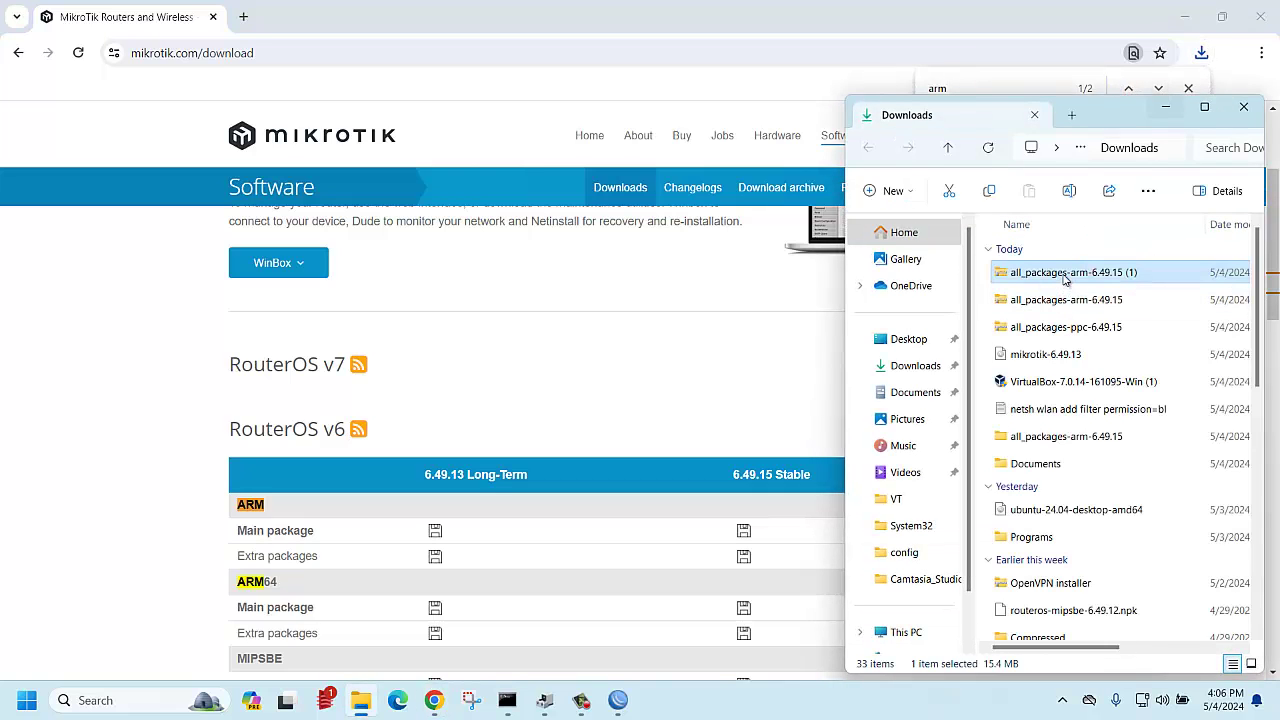
Extract the all_packages-arm-6.49.15 zip into its own folder with 7-Zip.
right_click(1069, 278)
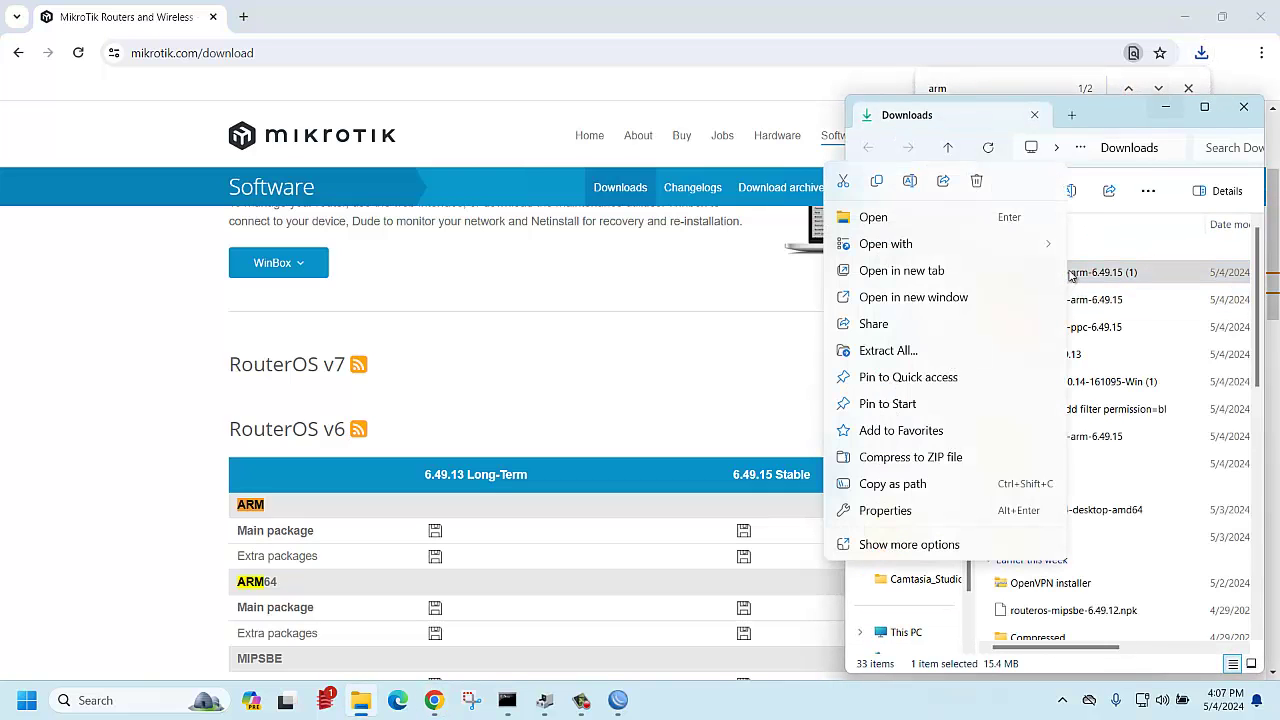
left_click(898, 545)
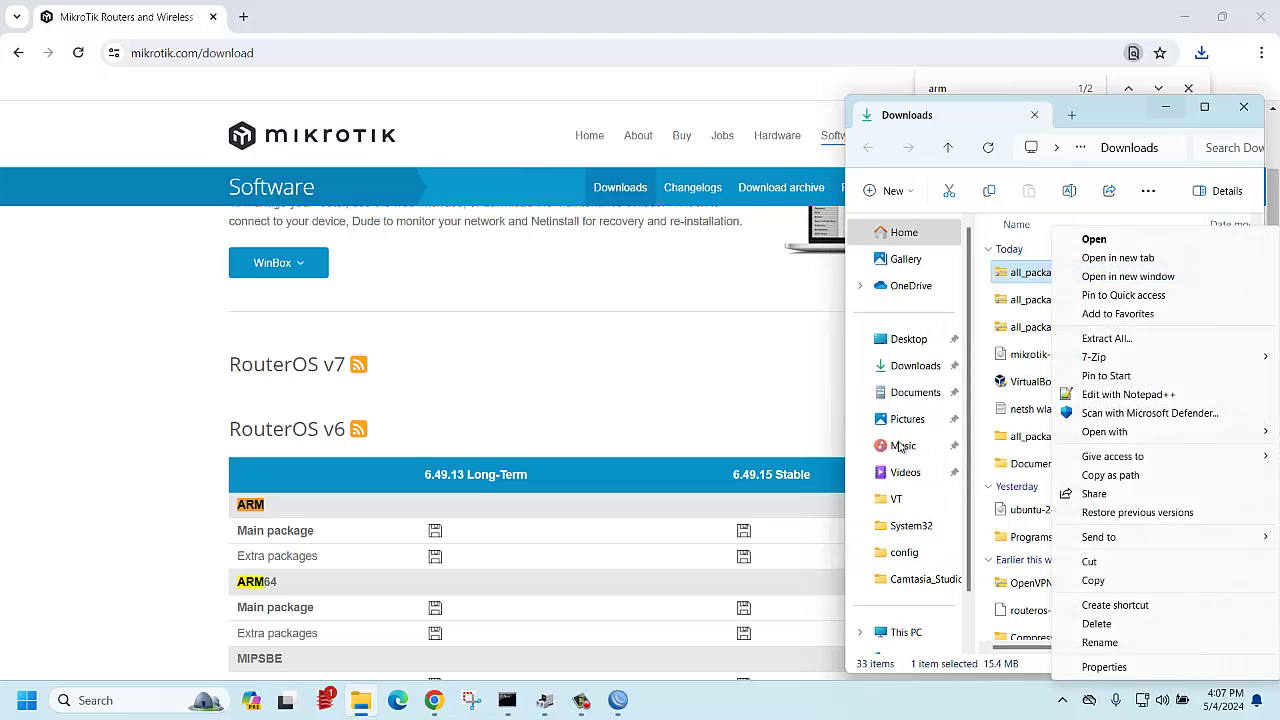
mouse_move(1088, 357)
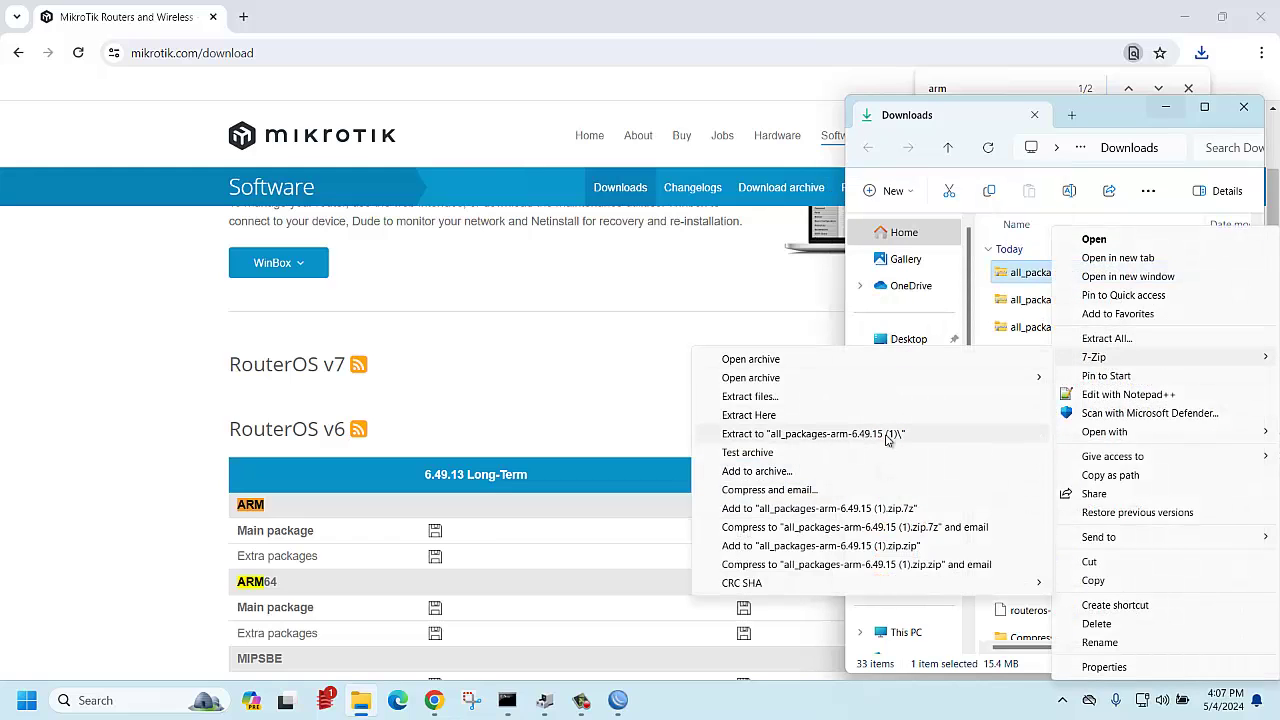
left_click(845, 433)
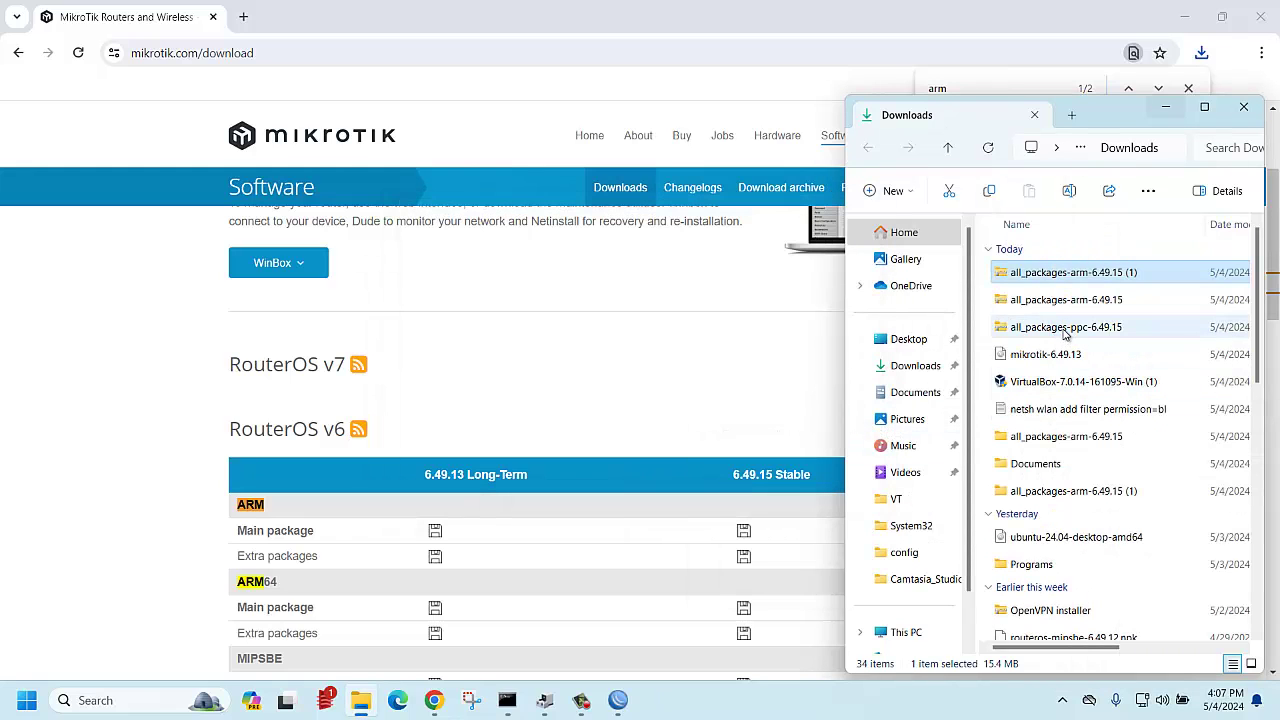
Open the all_packages-arm-6.49.15 folder, select user-manager, and place Explorer beside WinBox.
double_click(1120, 118)
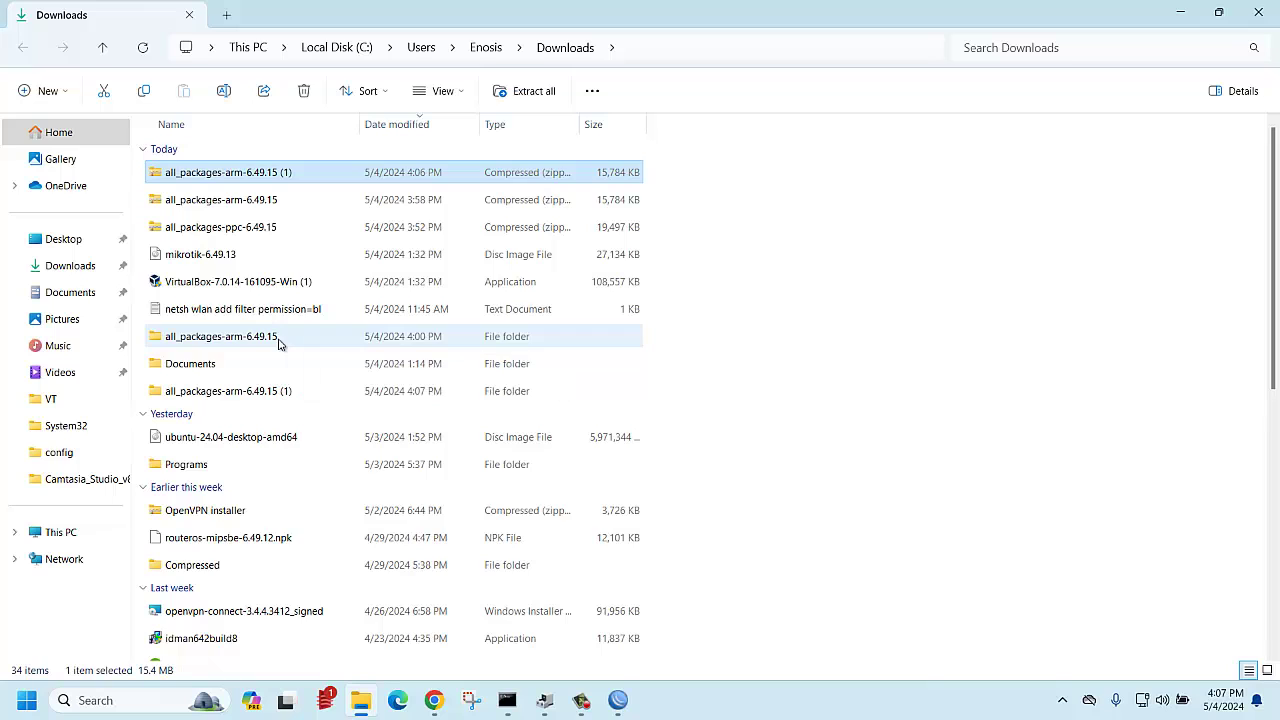
double_click(279, 345)
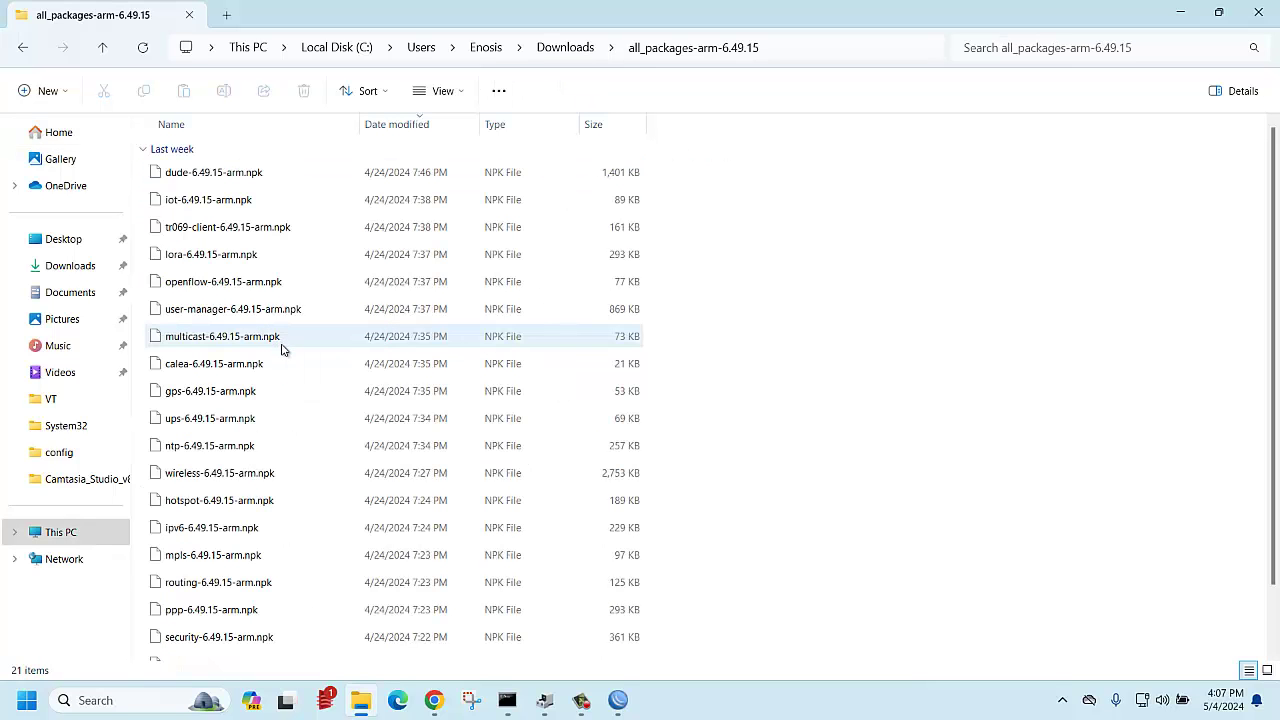
left_click(210, 310)
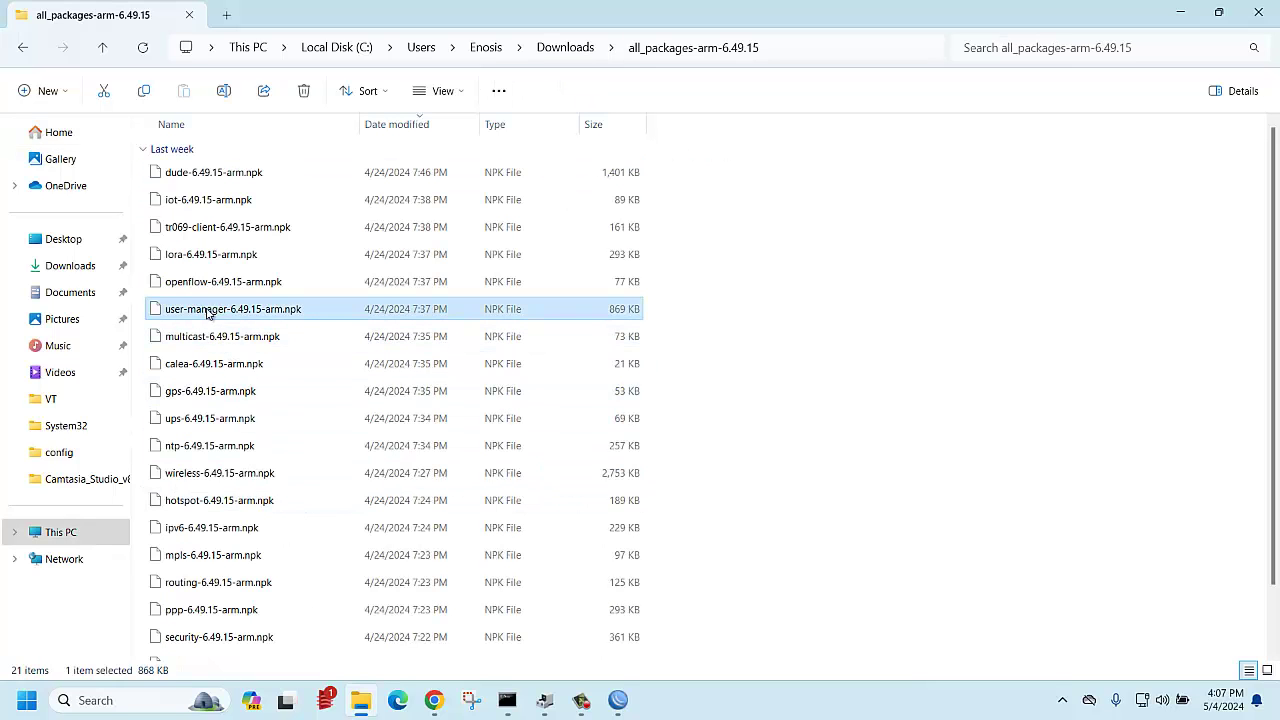
left_click(1219, 12)
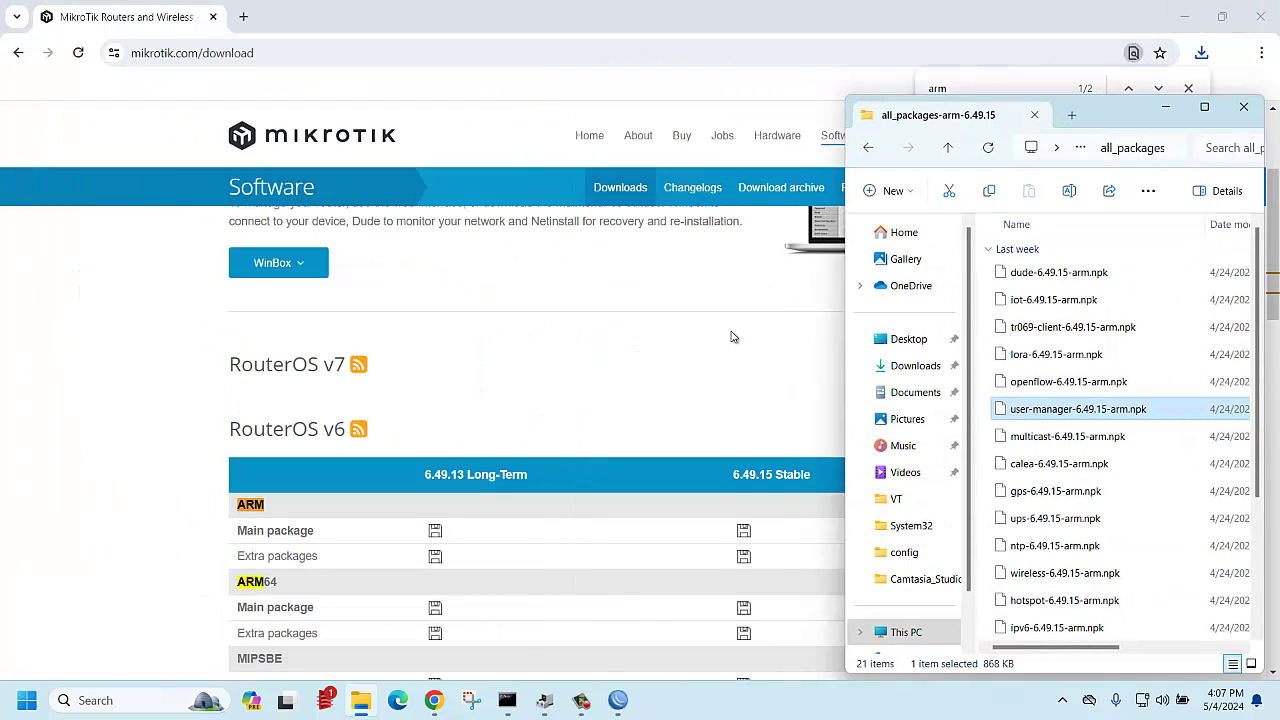
left_click(619, 703)
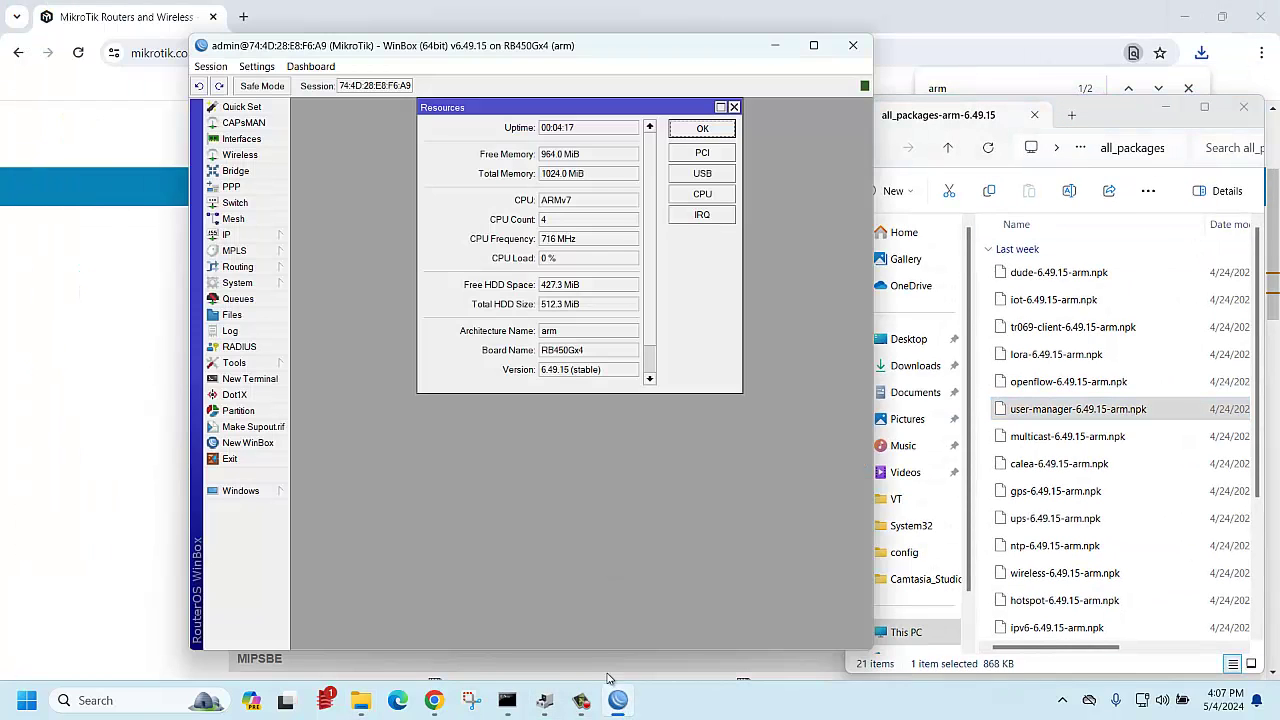
Upload user-manager-6.49.15-arm.npk and ntp-6.49.15-arm.npk into the router's File List.
left_click(732, 106)
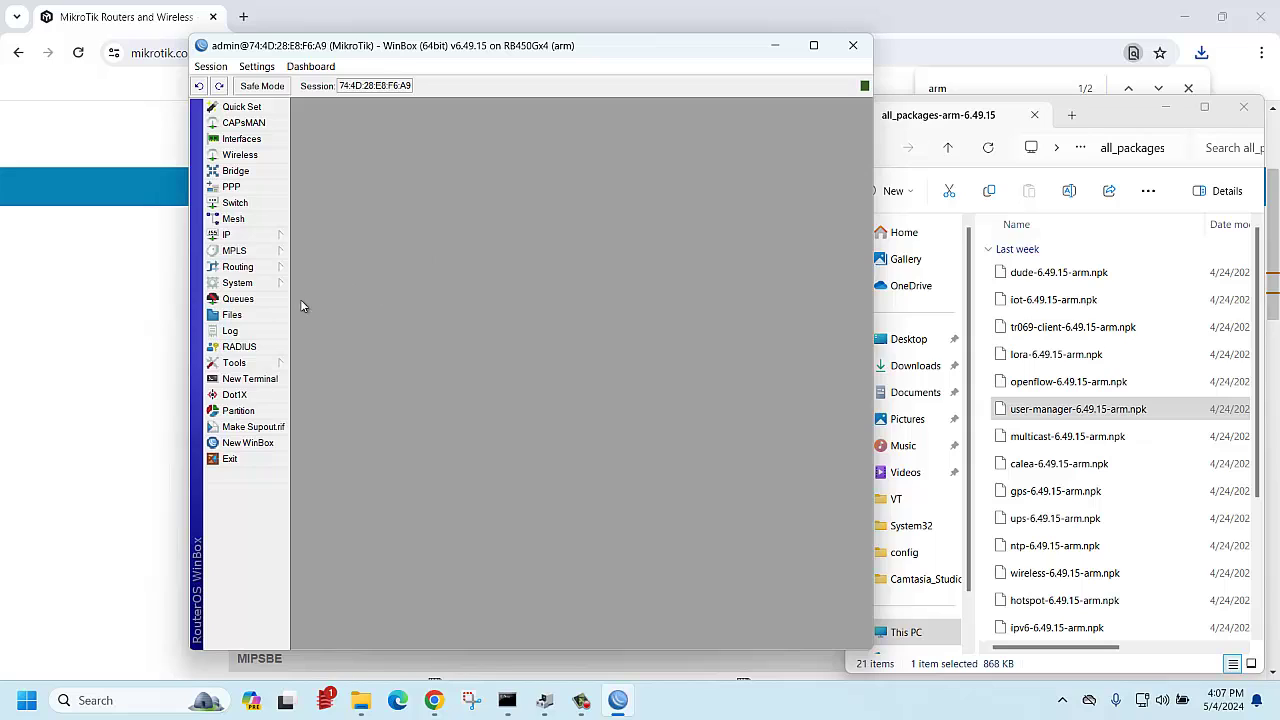
left_click(238, 316)
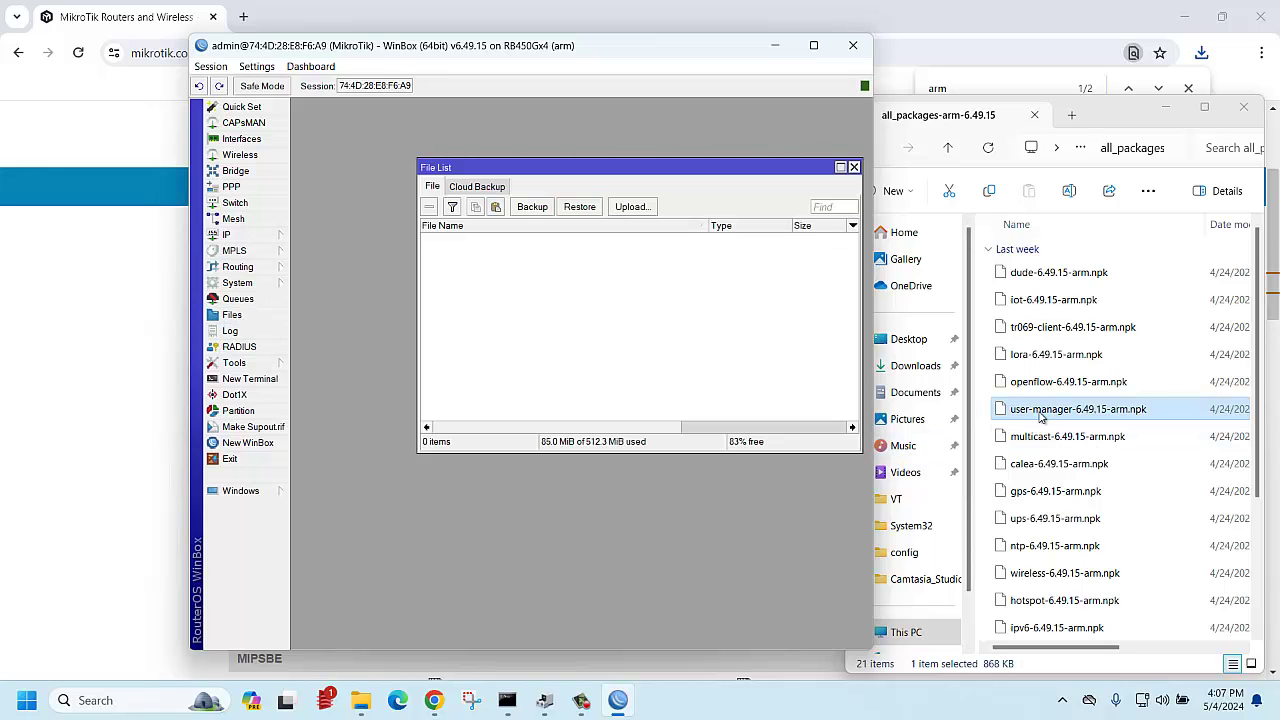
left_click_drag(1040, 418, 543, 276)
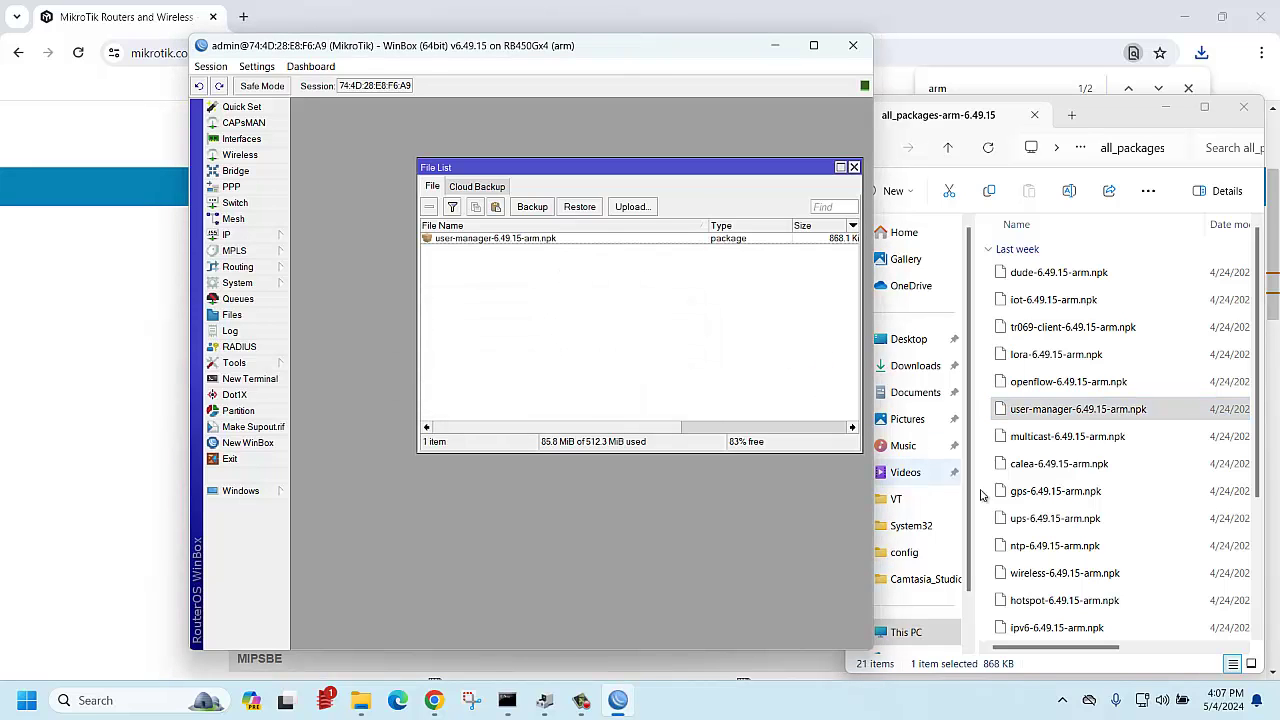
left_click_drag(1053, 551, 580, 334)
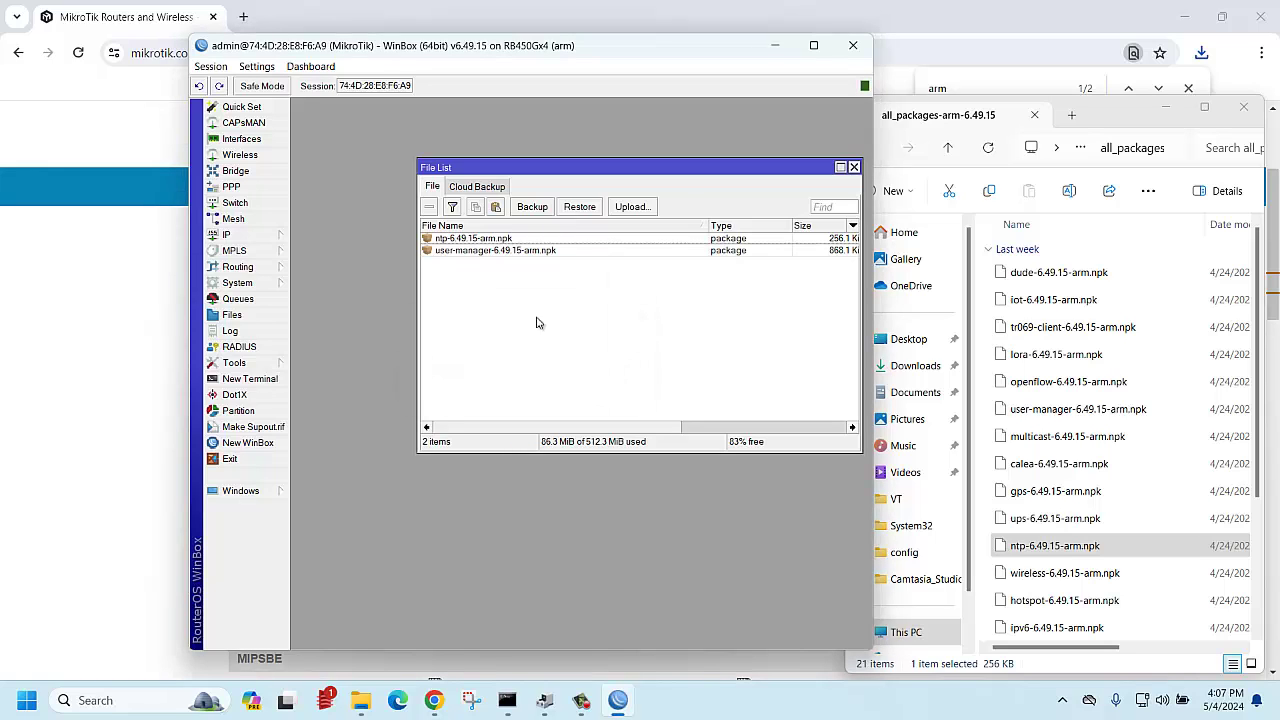
left_click(230, 284)
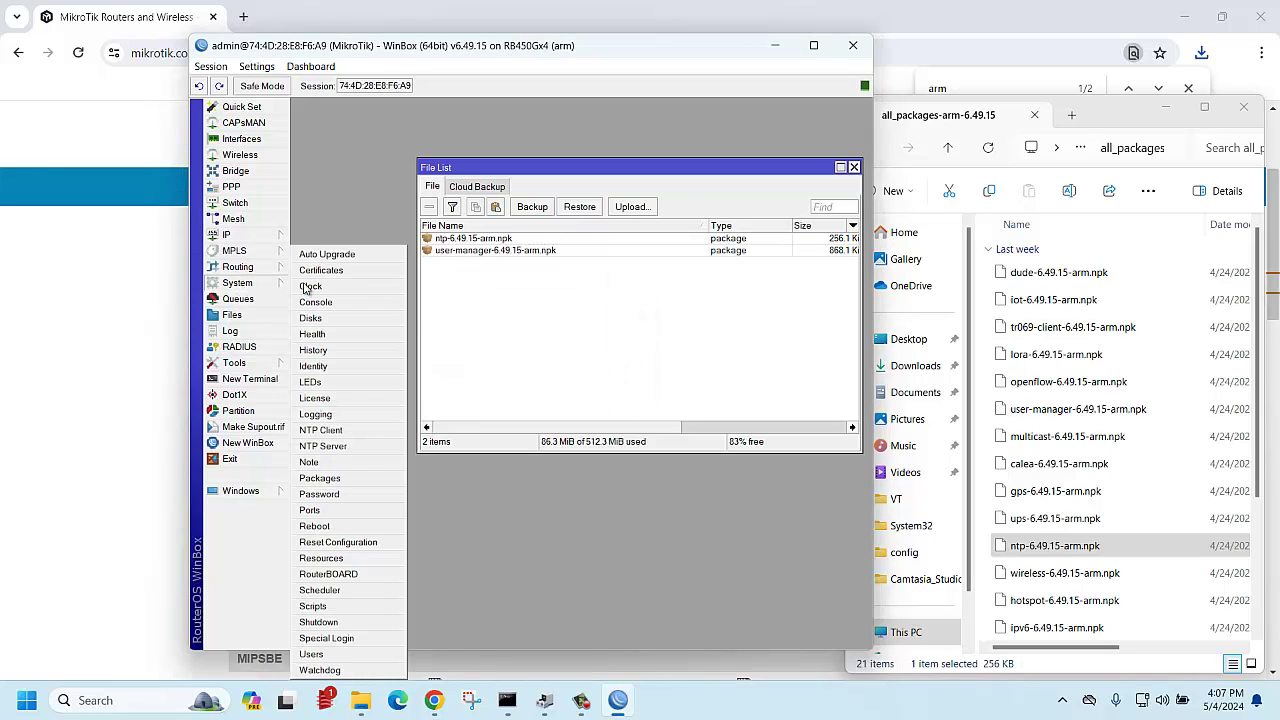
Reboot the router via System > Reboot so the uploaded packages install.
left_click(318, 531)
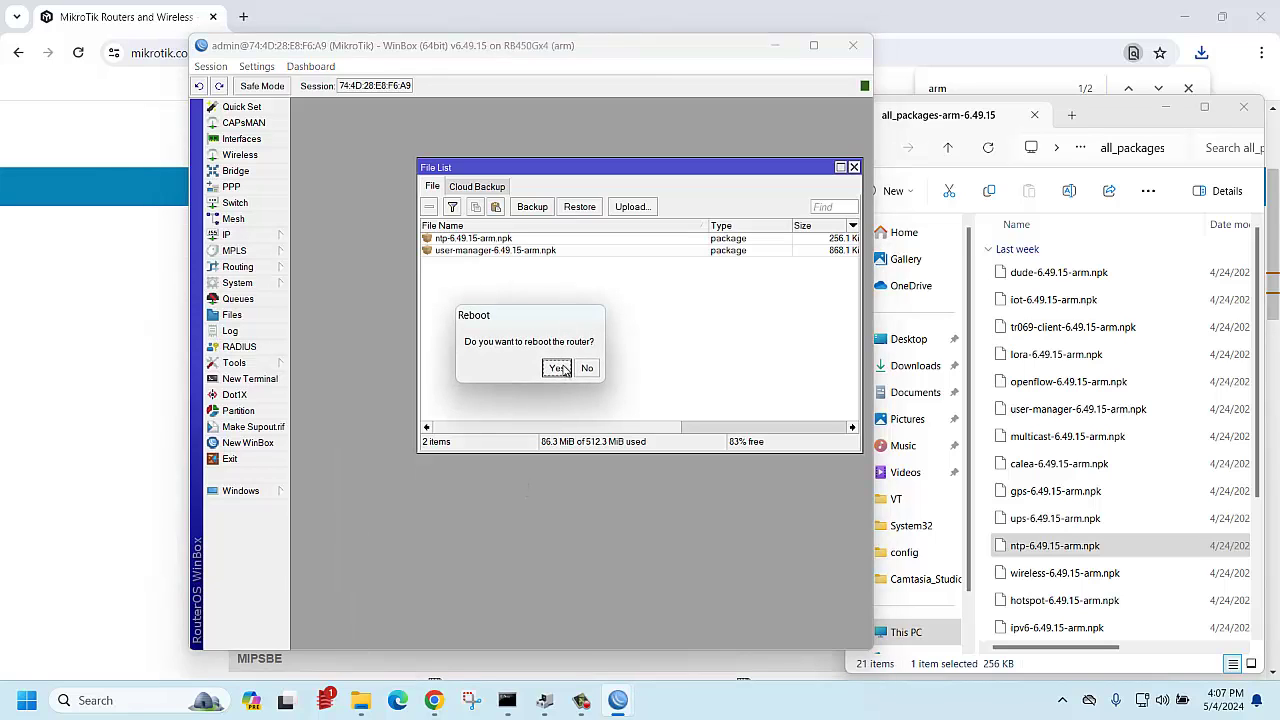
left_click(559, 369)
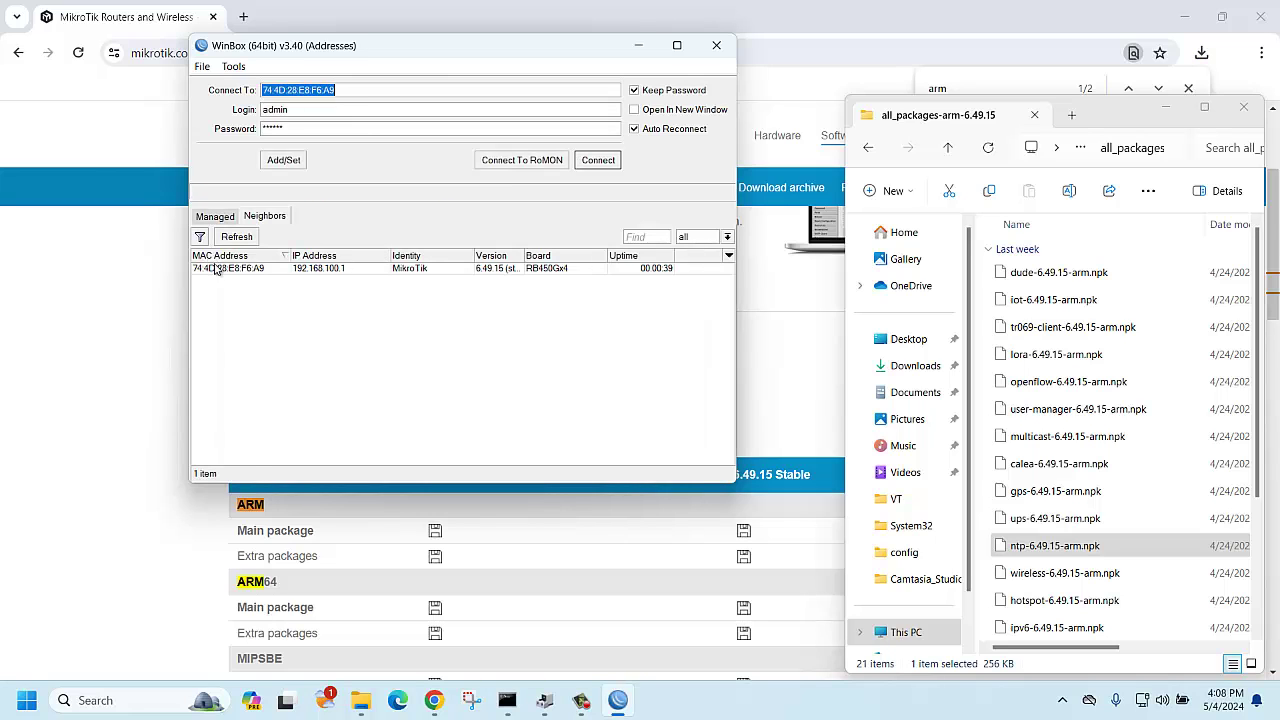
Reconnect to the RB450Gx4 and view the Package List with ntp and user-manager 6.49.15.
left_click(216, 268)
left_click(606, 162)
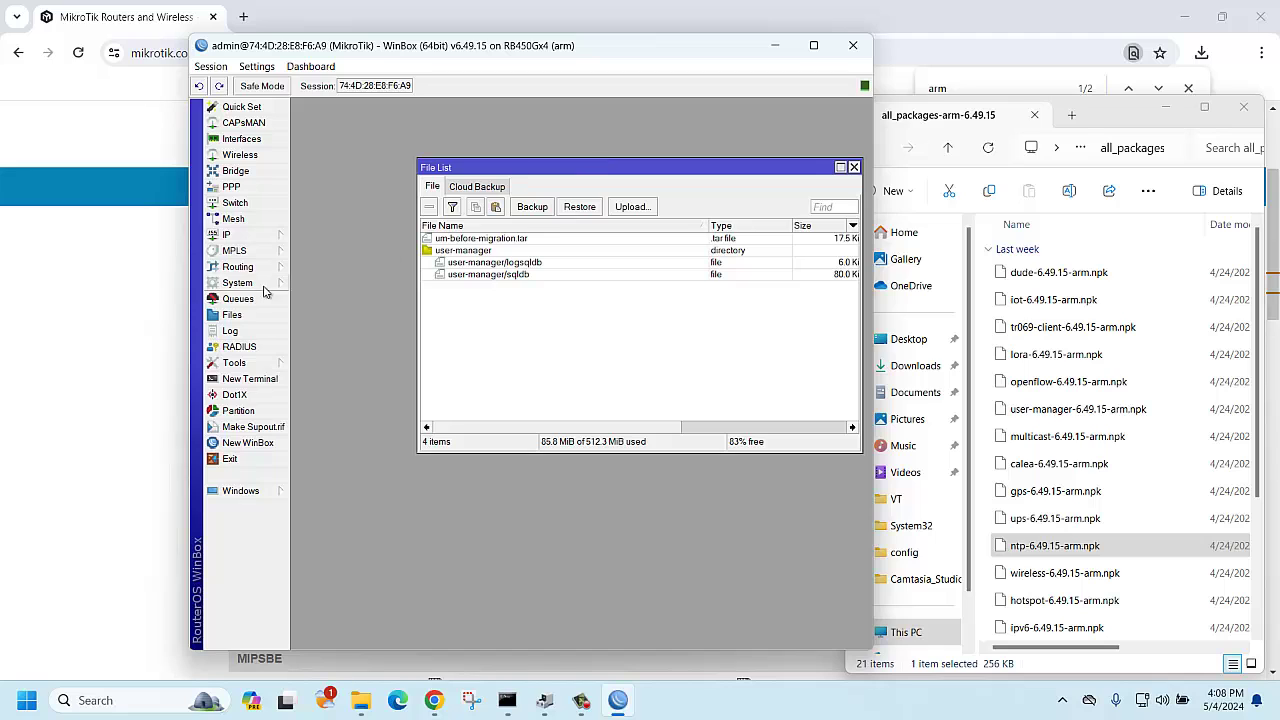
left_click(245, 283)
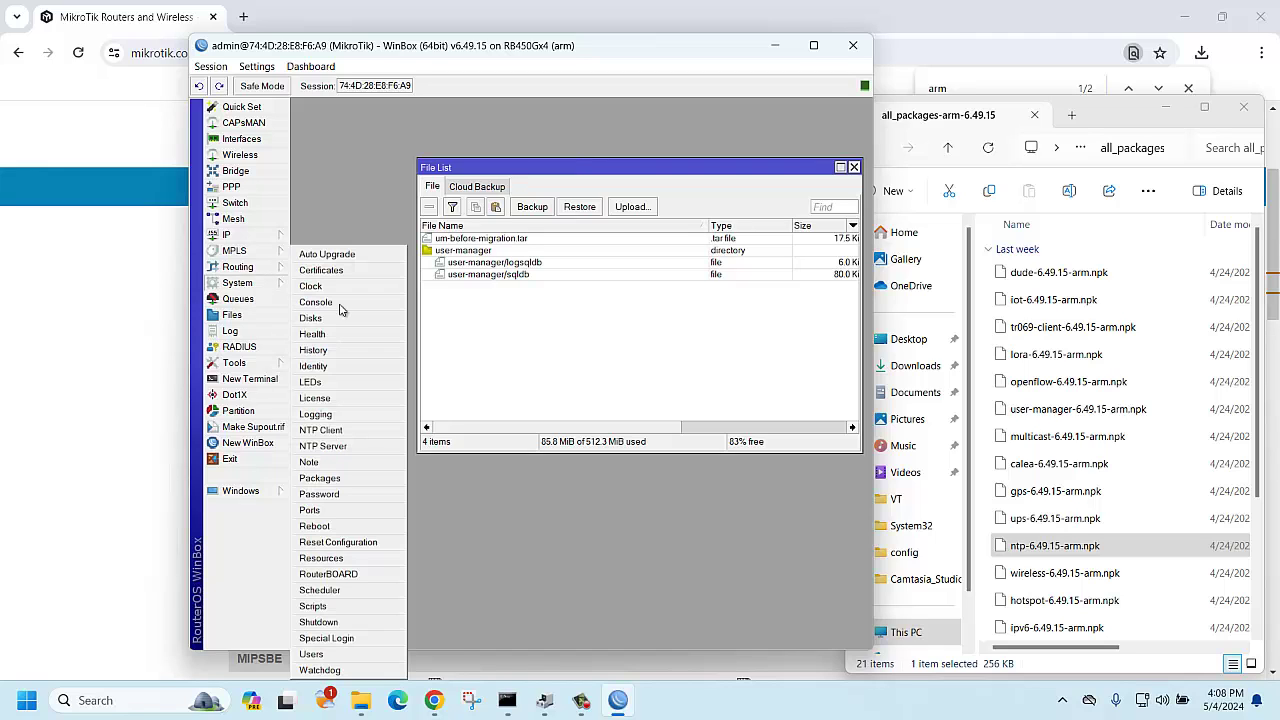
left_click(331, 482)
left_click(380, 302)
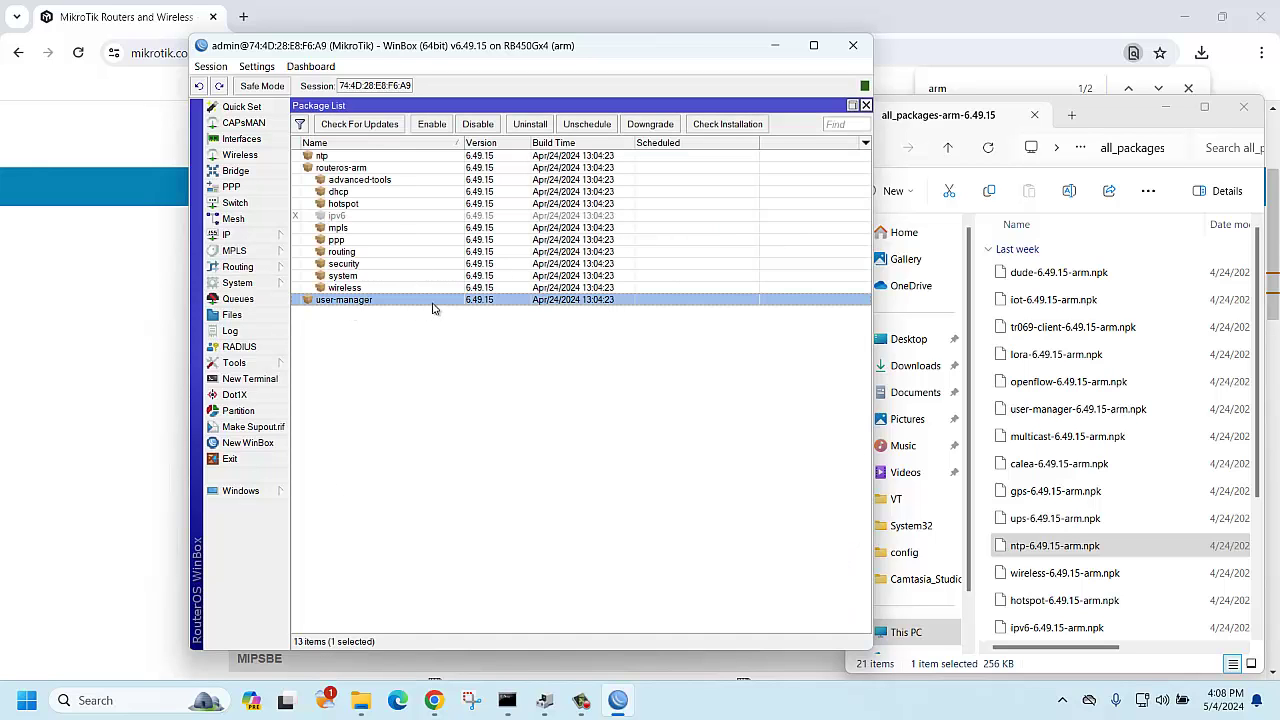